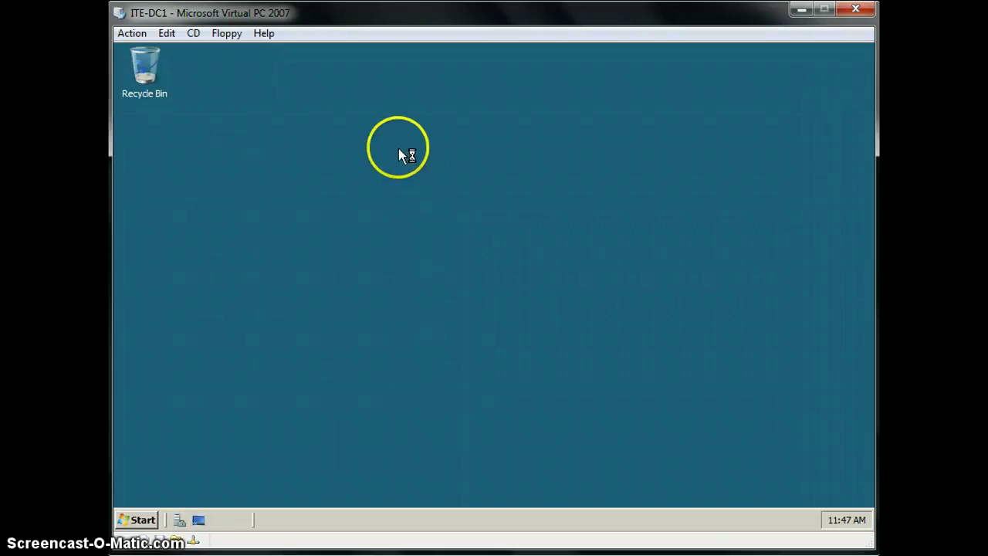
left_click(139, 519)
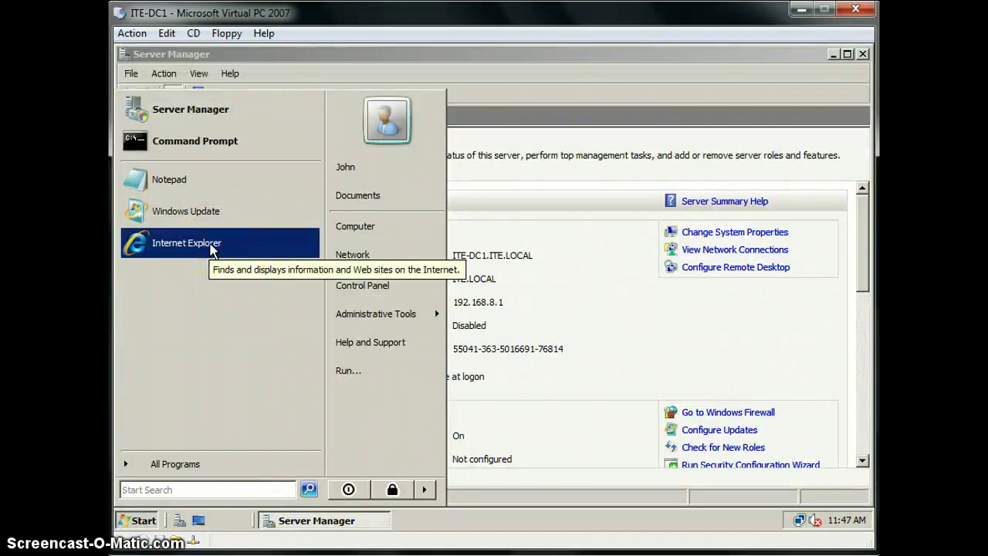
left_click(212, 246)
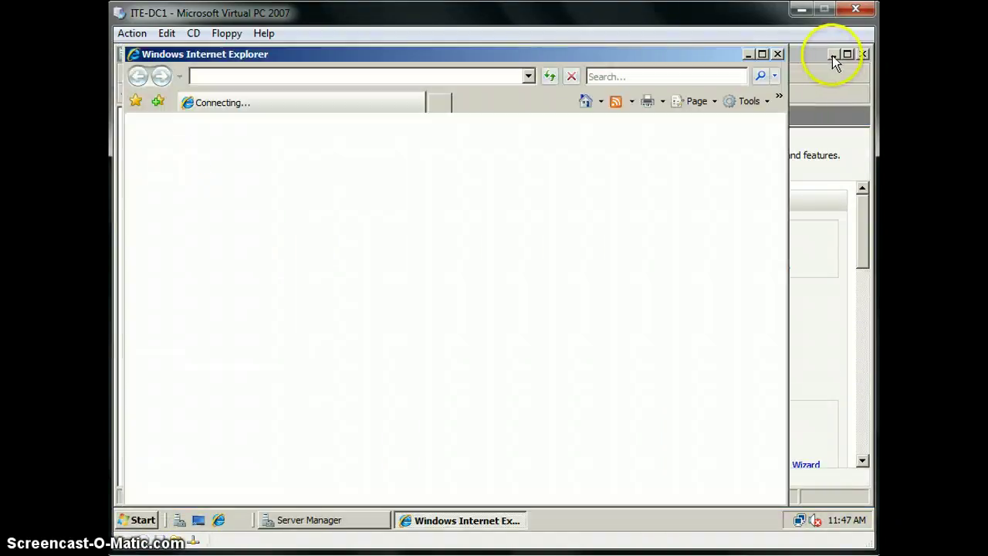
left_click(834, 56)
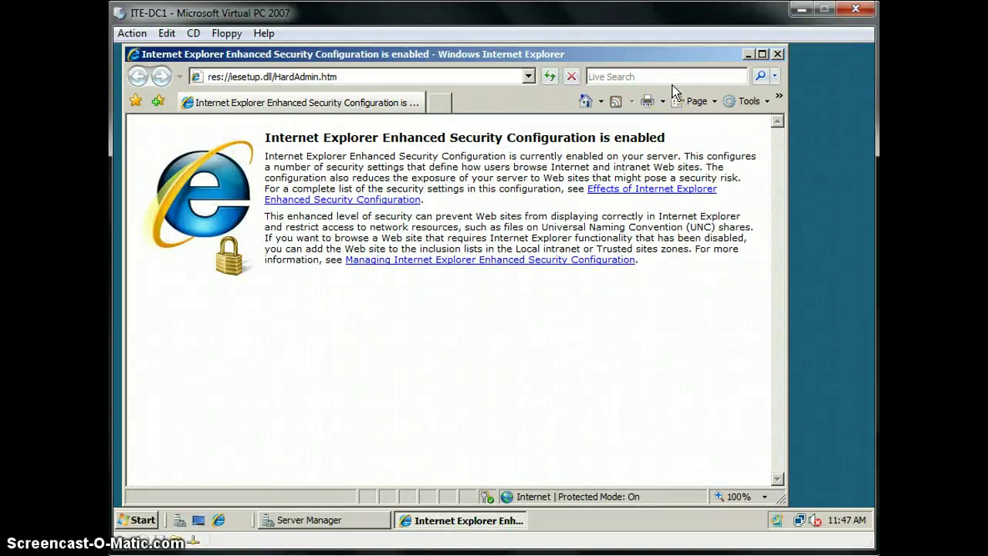
left_click(778, 55)
Open the properties of Local Disk (C:) from the Computer window
left_click(123, 517)
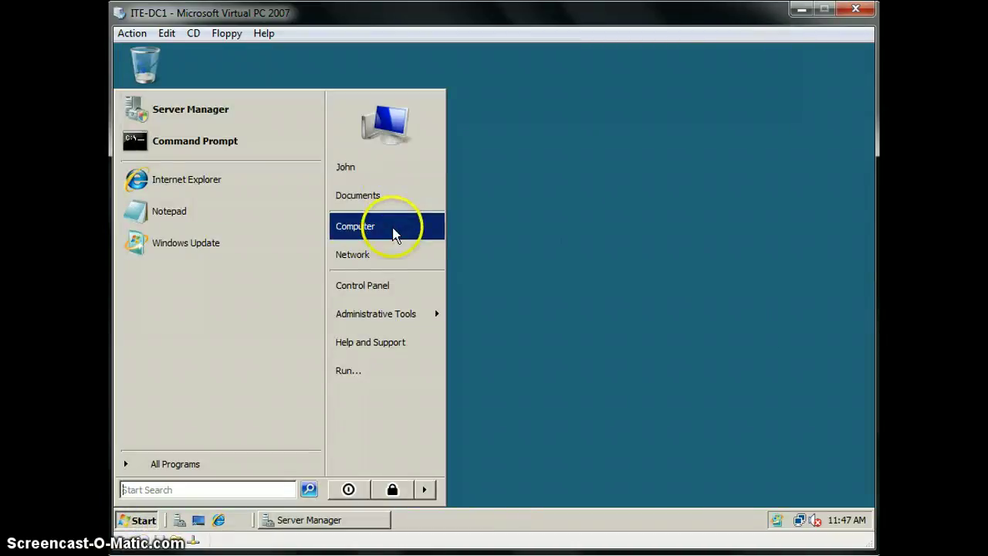
left_click(395, 229)
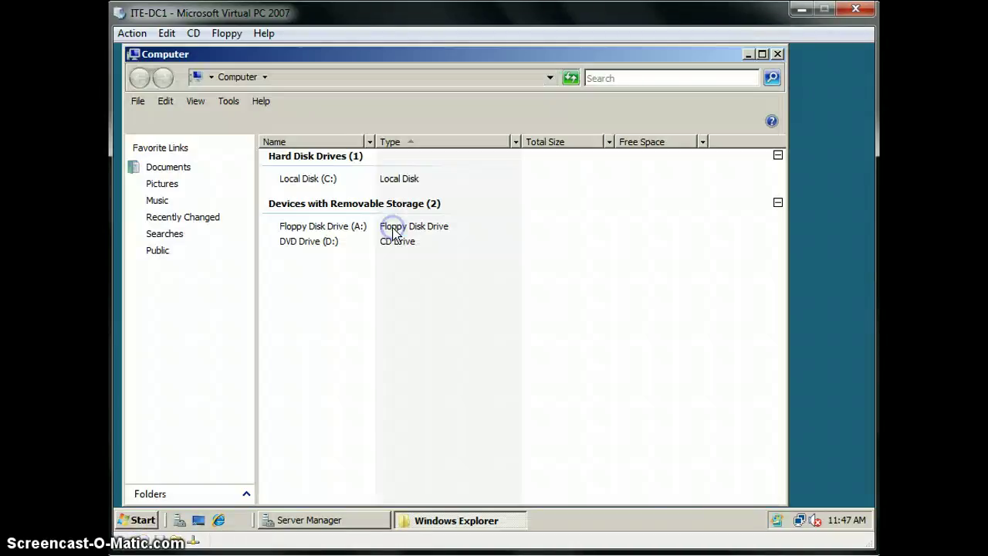
right_click(357, 185)
left_click(319, 178)
right_click(320, 180)
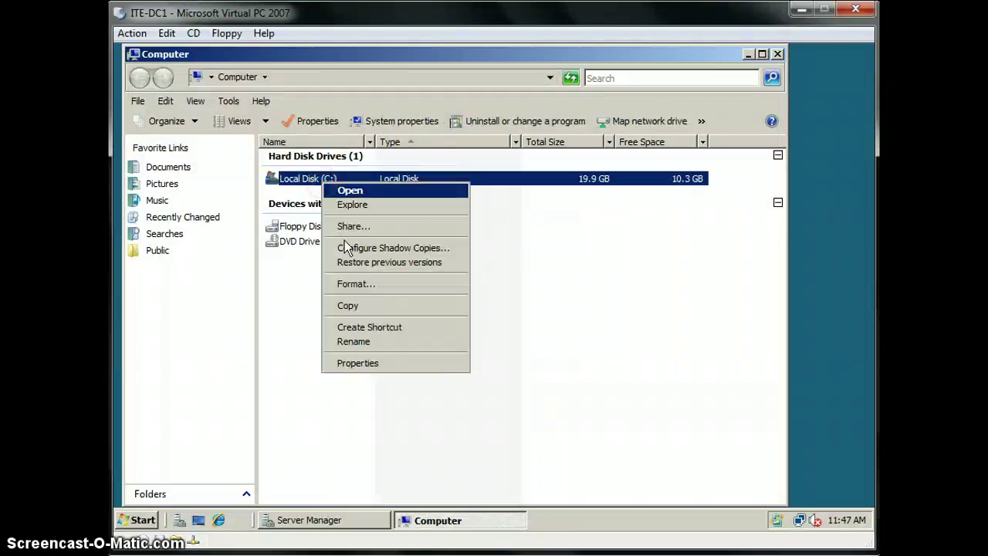
left_click(369, 362)
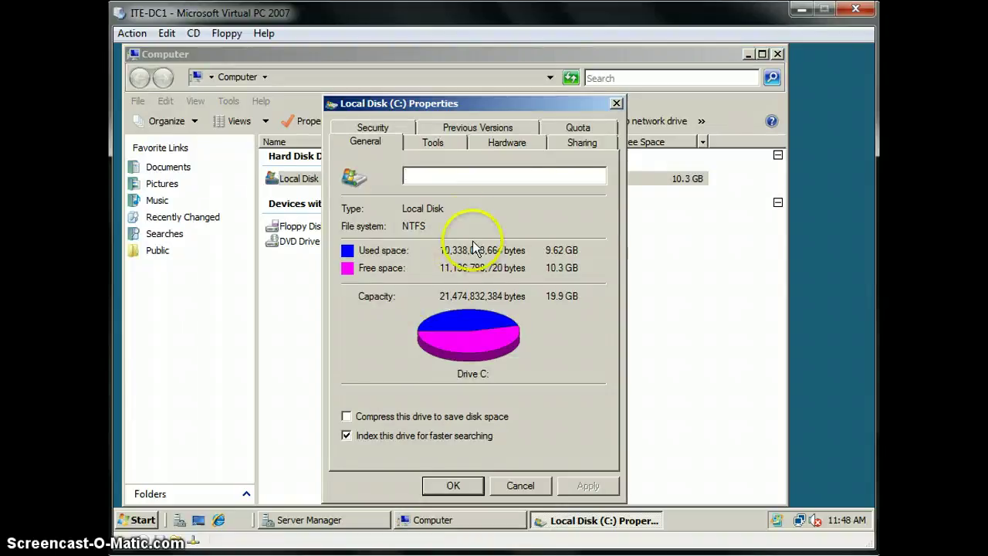
Open the drive's quota settings and enable quota management, denying disk space to users exceeding the quota limit
left_click(580, 129)
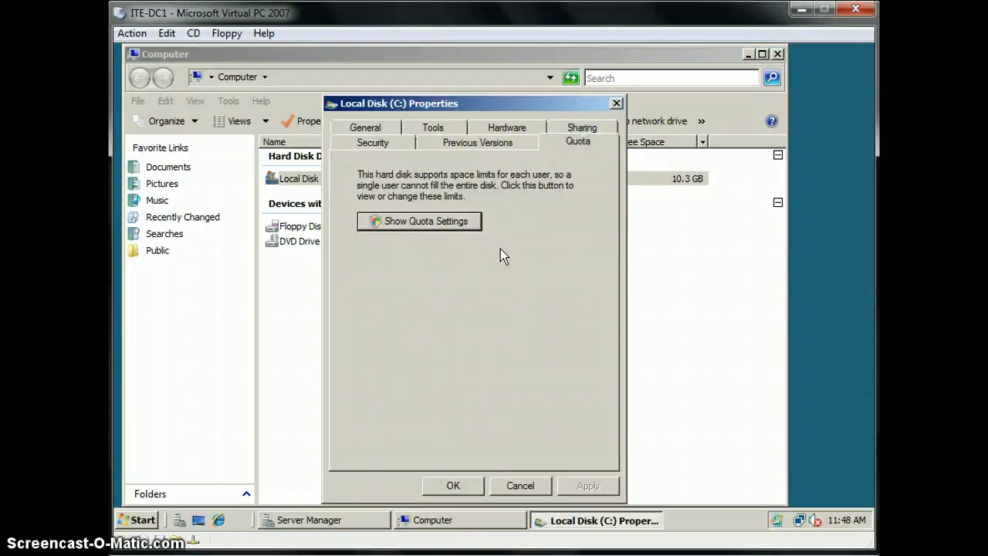
left_click(463, 224)
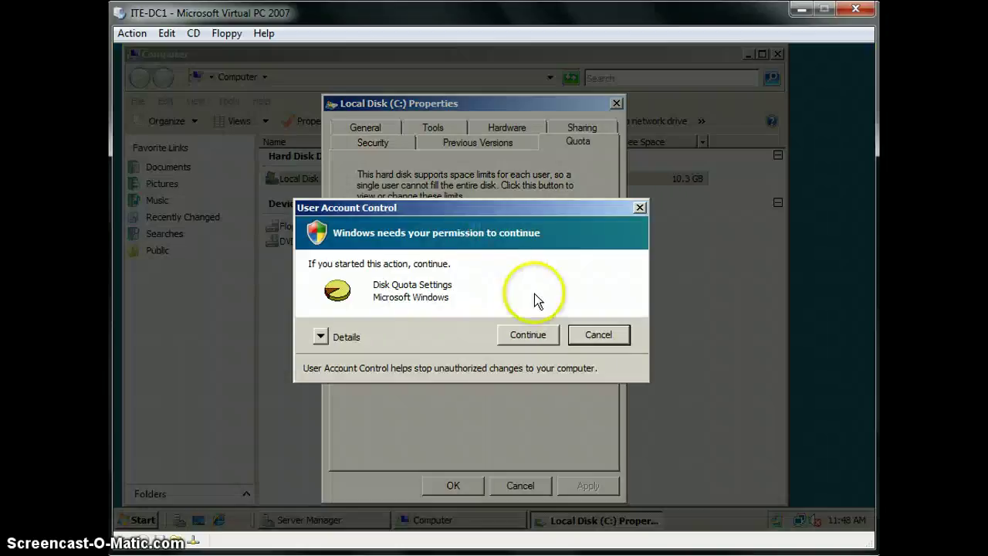
left_click(588, 336)
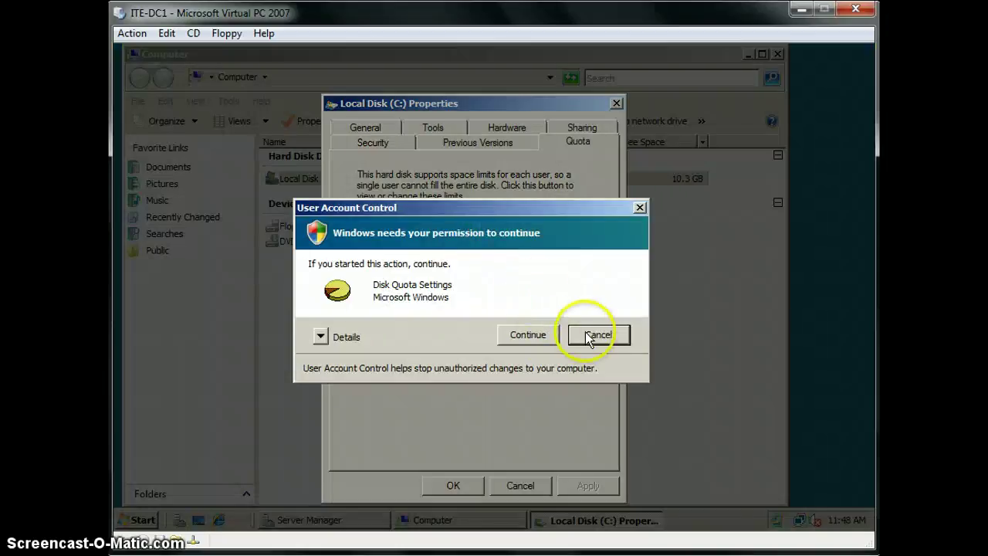
left_click(545, 335)
left_click(389, 231)
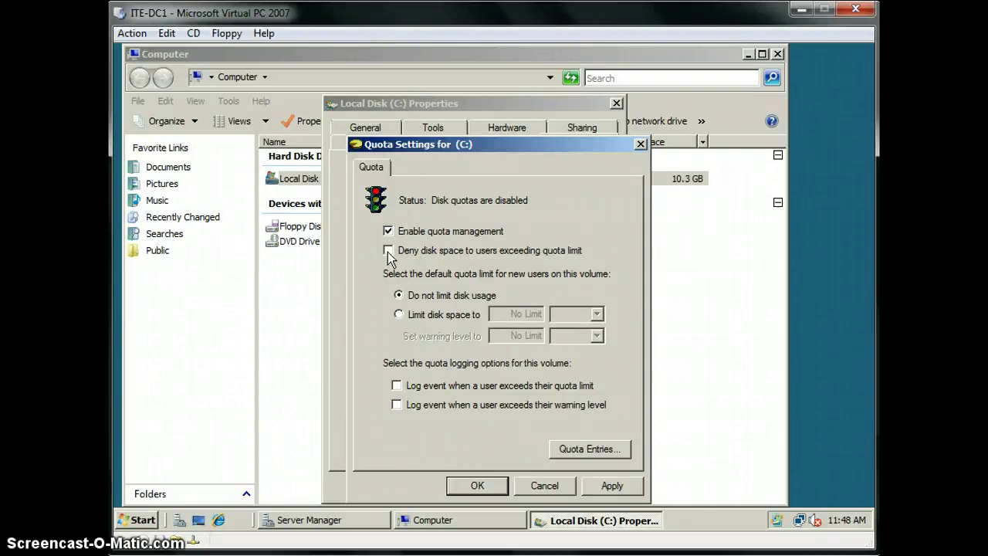
left_click(388, 251)
Limit the default disk space for new users on the volume to 50 MB
left_click(399, 314)
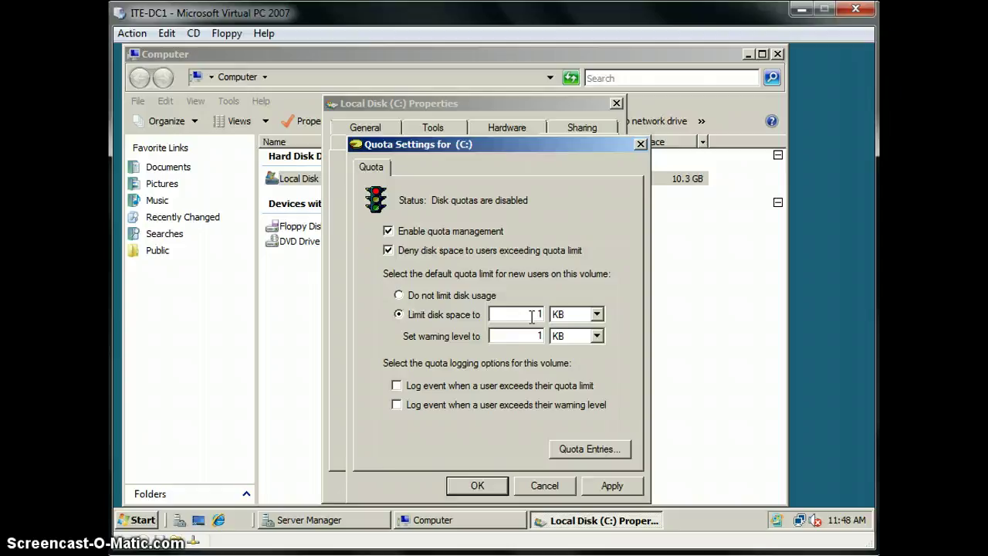
left_click(532, 317)
type("8")
key("BackSpace")
key("BackSpace")
type("50")
left_click(596, 314)
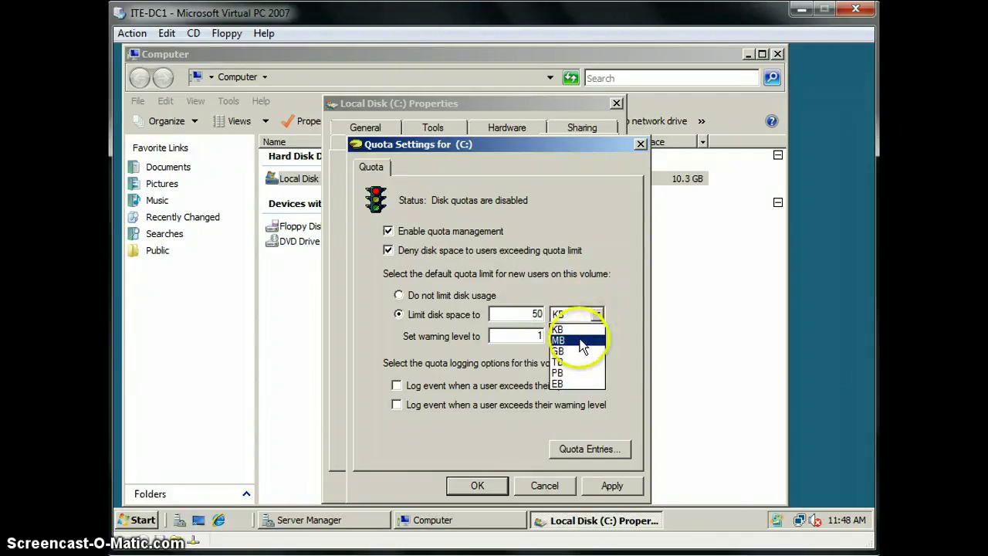
left_click(579, 340)
Set the default quota warning level to 40 MB
double_click(539, 336)
key("BackSpace")
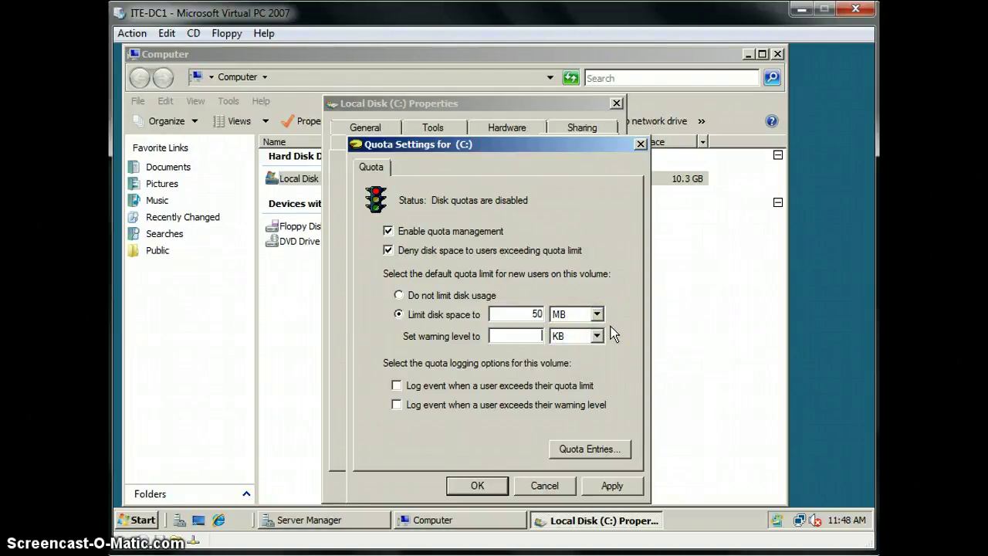
type("40")
left_click(596, 336)
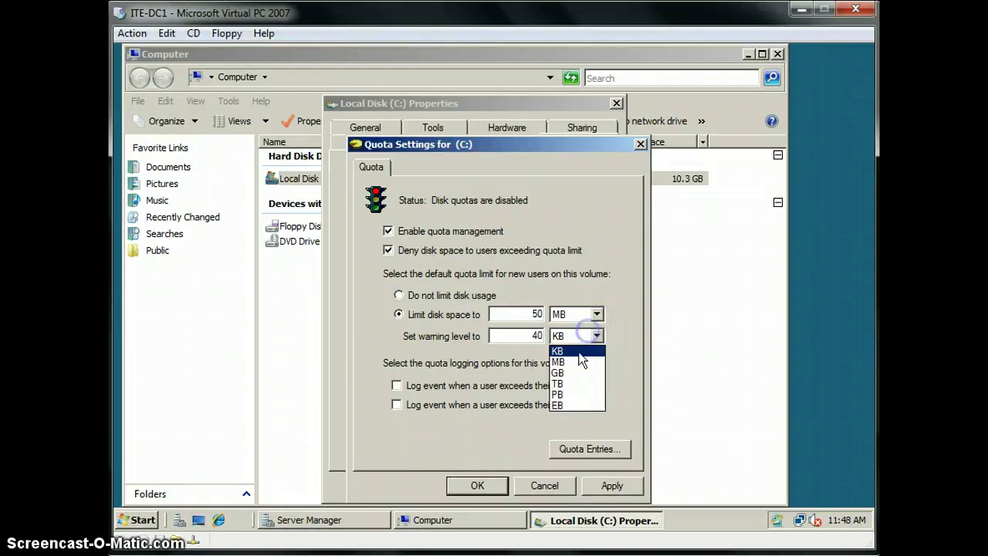
left_click(577, 363)
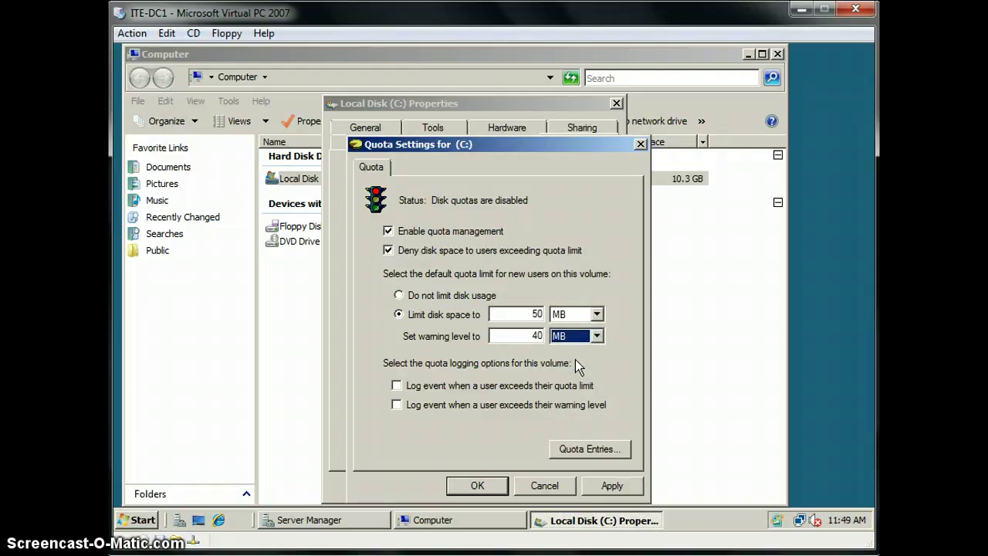
Enable event logging for users exceeding their quota limit and their warning level, and apply the quota settings to the drive
left_click(396, 385)
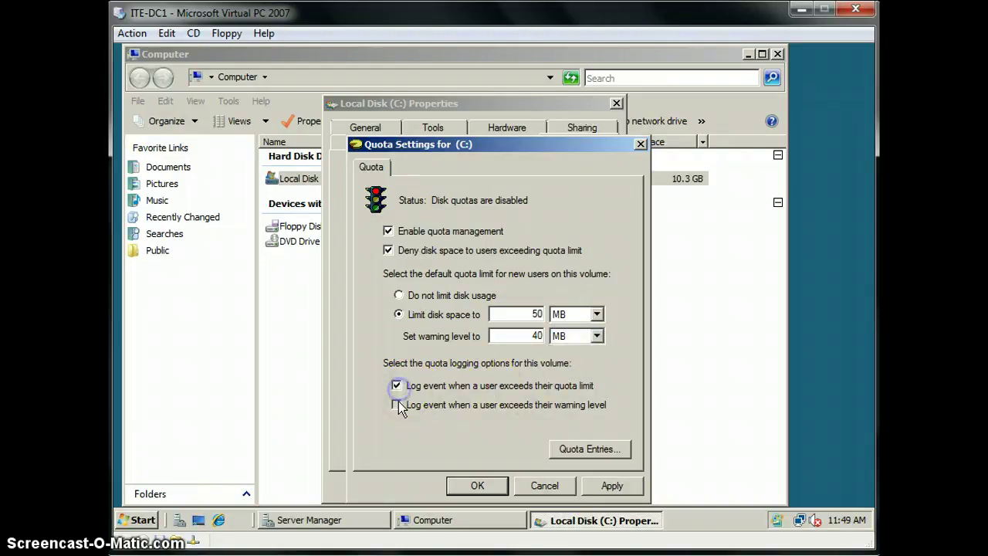
left_click(396, 404)
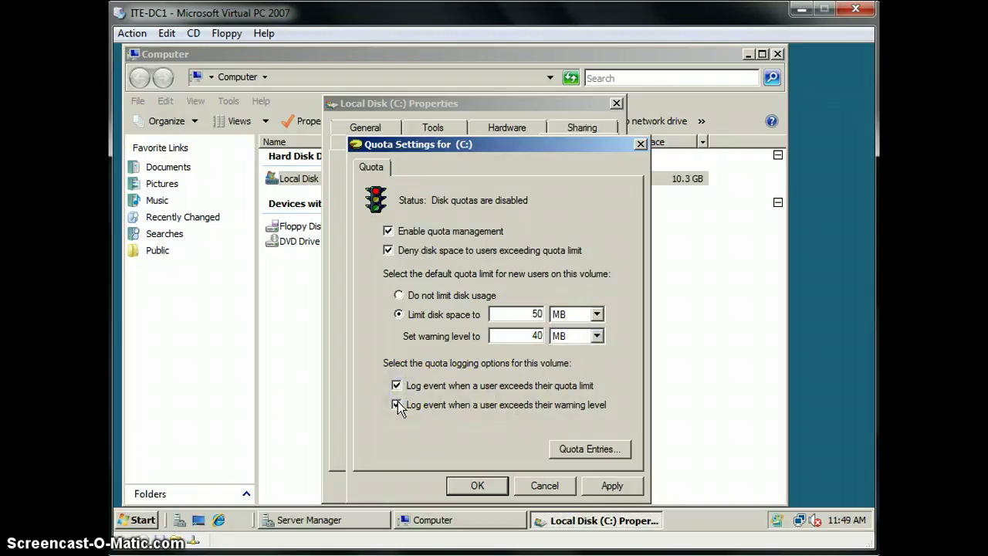
left_click(622, 488)
left_click(558, 353)
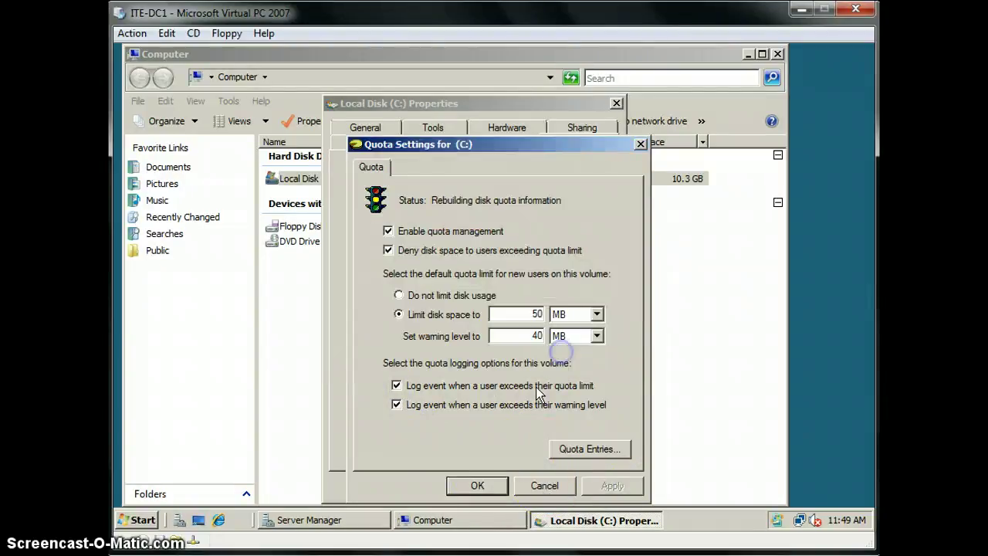
left_click(477, 485)
left_click(481, 482)
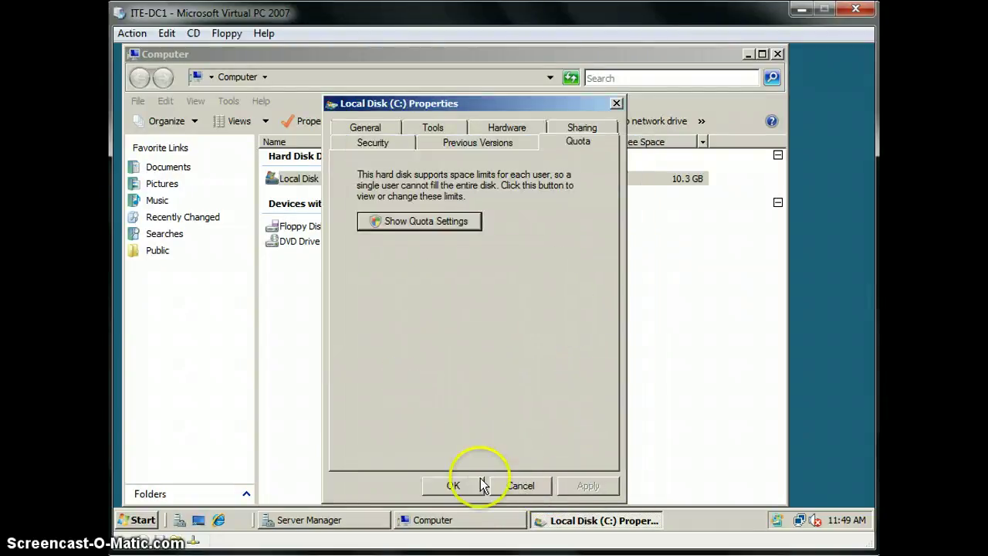
left_click(521, 259)
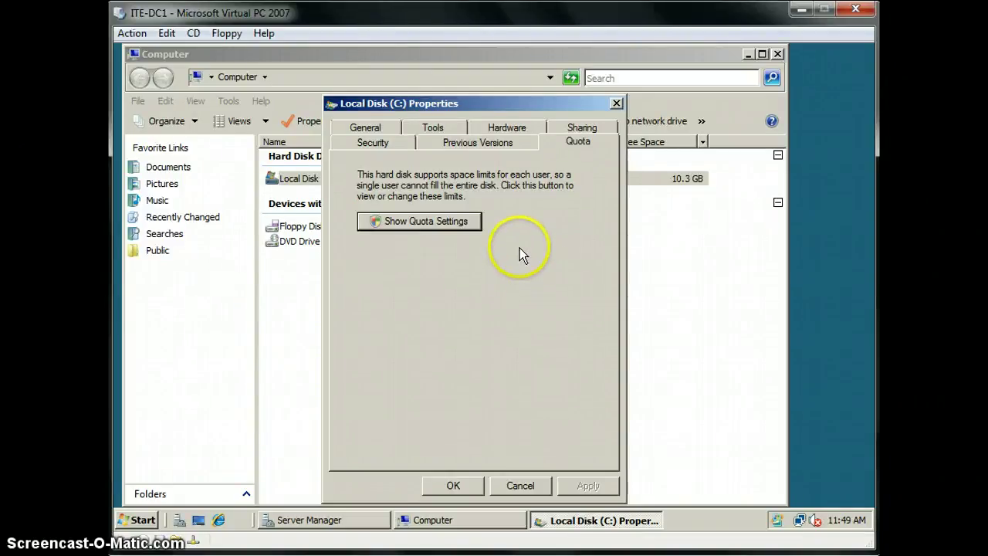
Reopen the C: drive's quota settings and display its list of quota entries
left_click(460, 223)
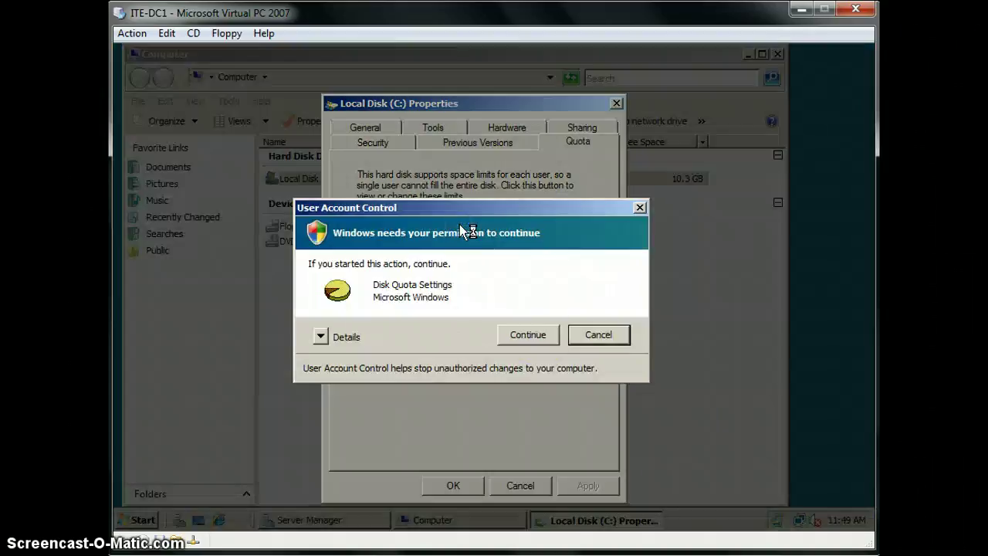
left_click(528, 338)
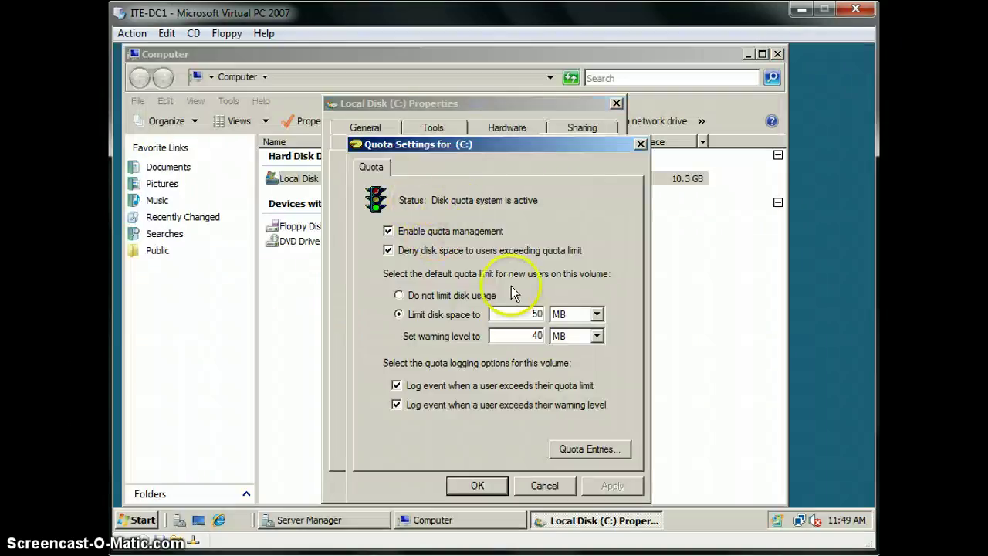
left_click(590, 451)
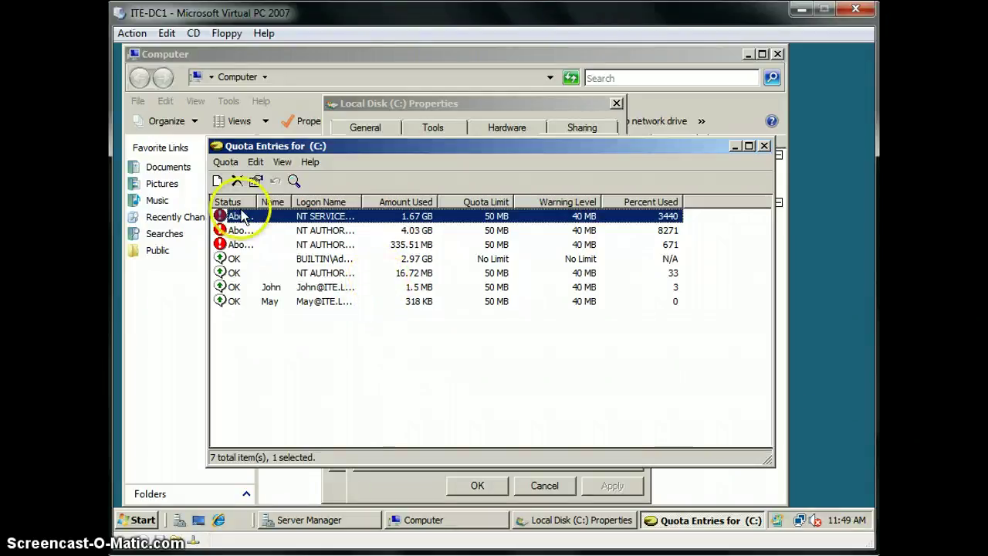
Add a new quota entry for the Administrator user with disk usage not limited
left_click(225, 161)
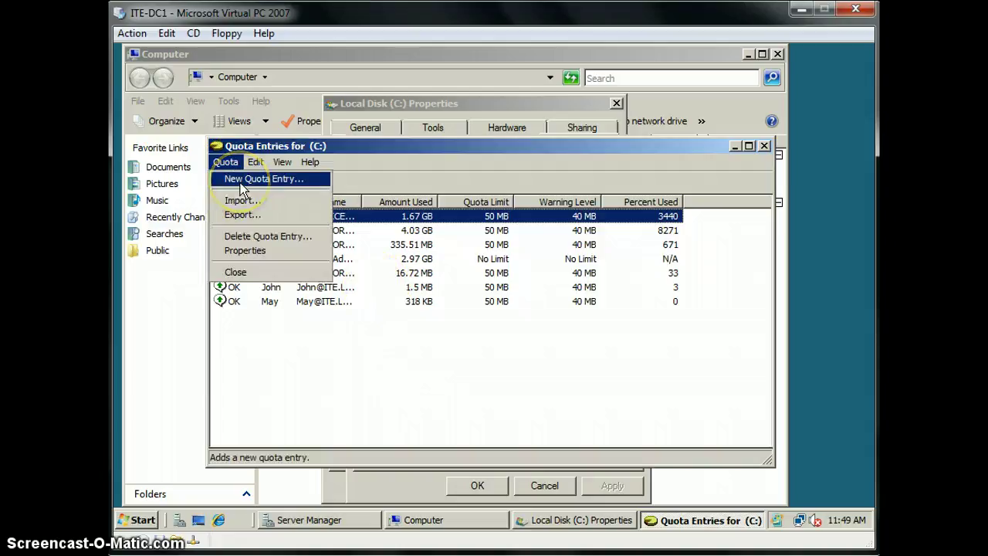
left_click(241, 183)
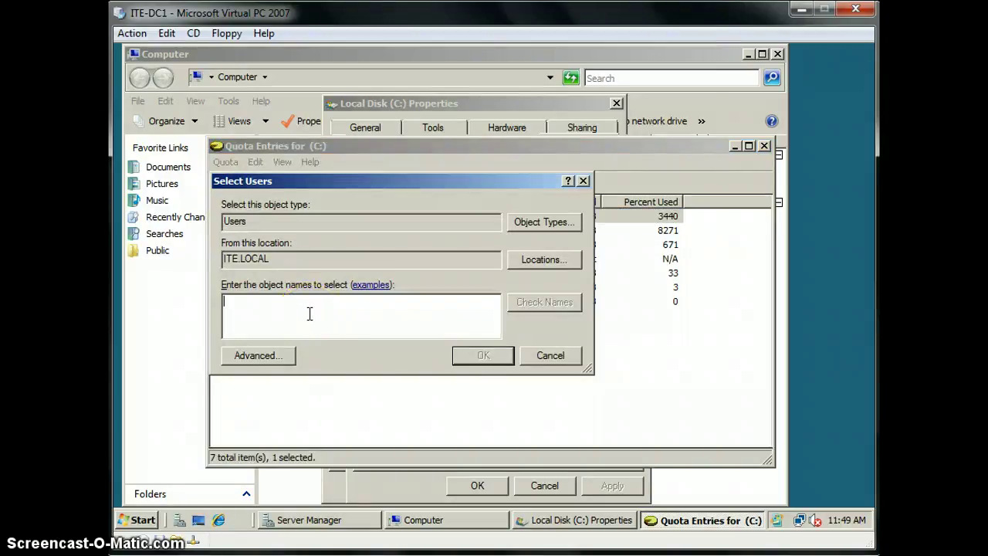
type("Adm")
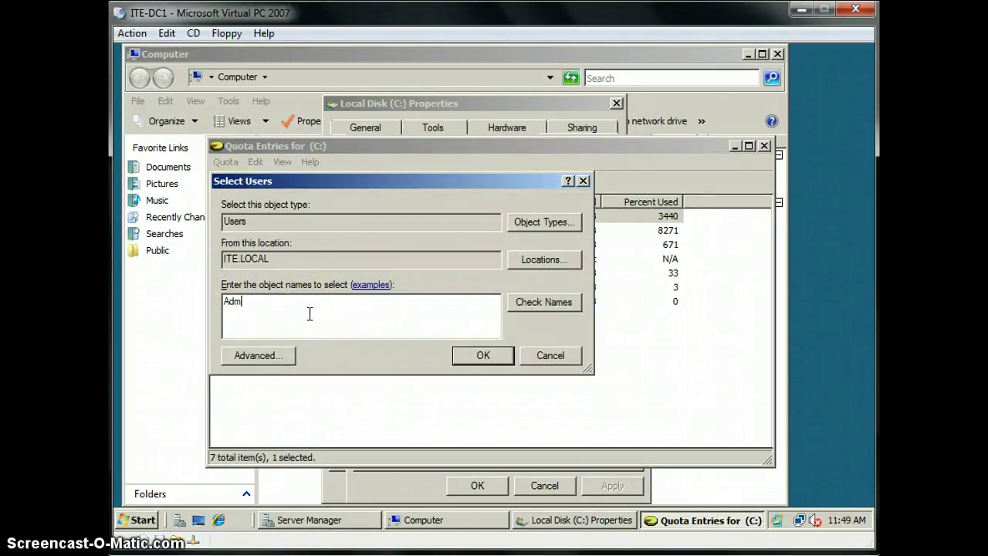
type("inistrator")
left_click(538, 304)
left_click(482, 355)
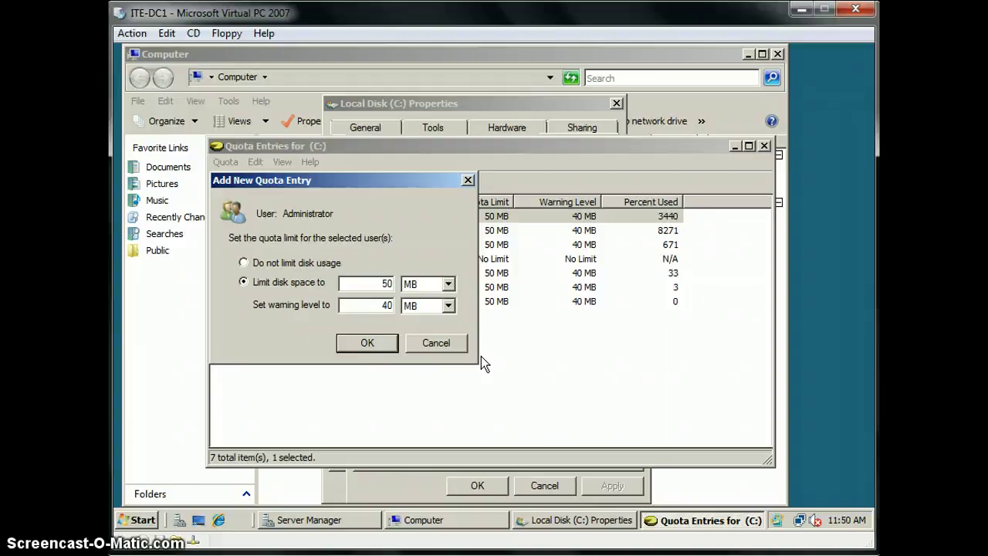
left_click(452, 348)
left_click(332, 266)
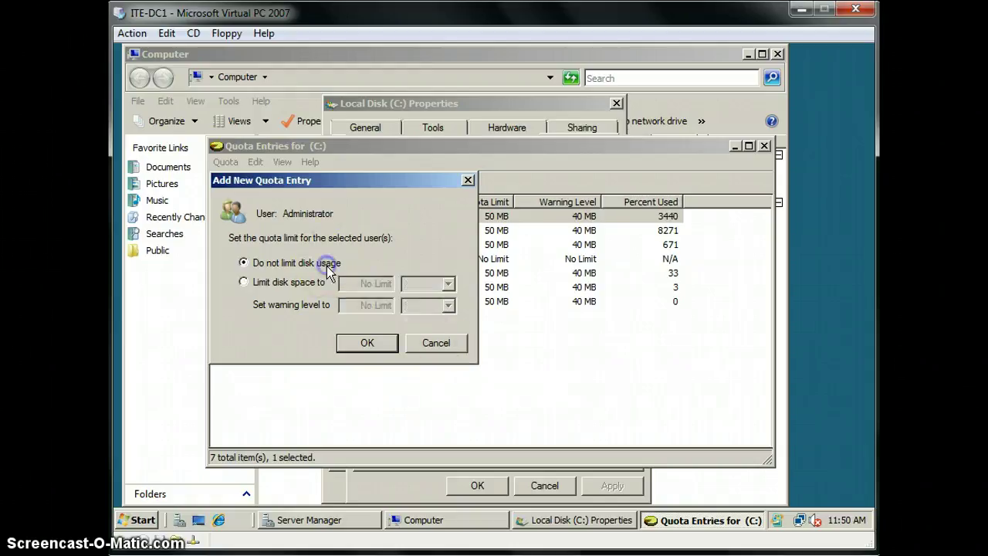
left_click(367, 343)
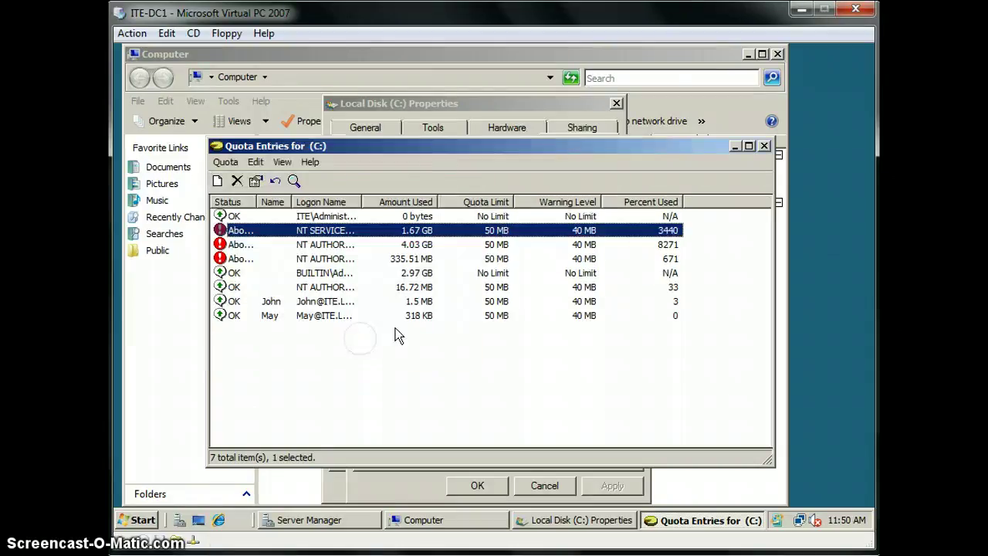
Close the quota entries, accept the quota settings, and close the drive properties and Computer windows
left_click(765, 147)
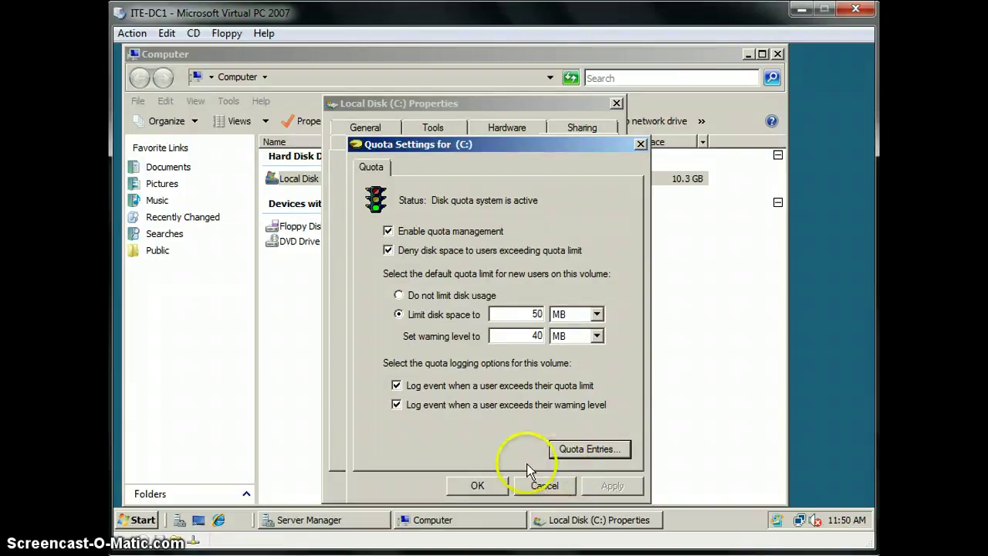
left_click(474, 482)
left_click(616, 103)
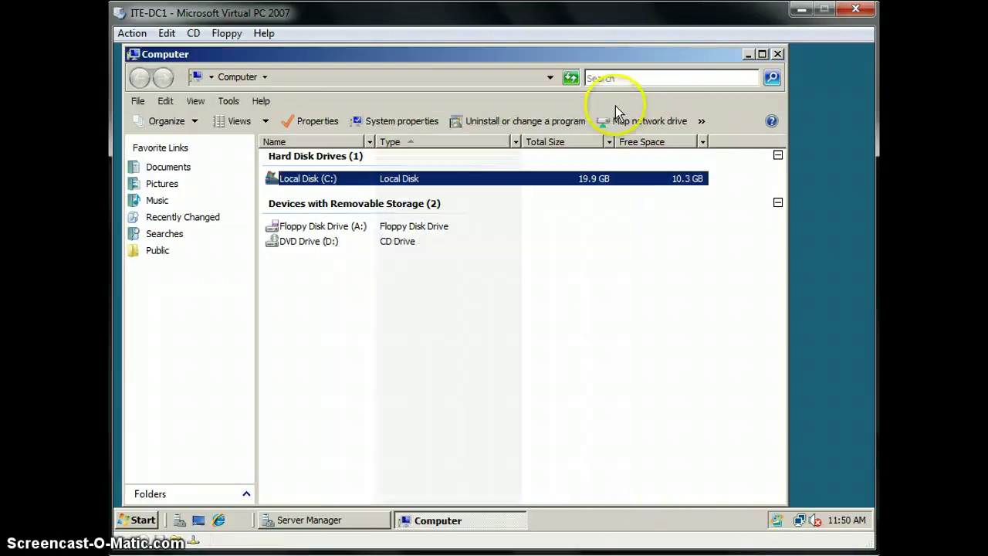
left_click(776, 54)
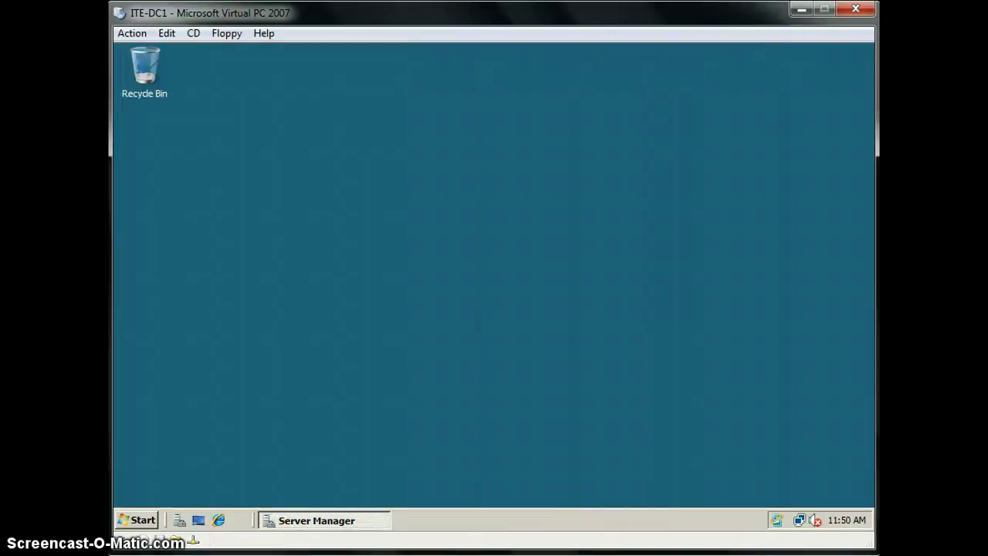
Bring up the Virtual PC Console and move it fully into view over the ITE-DC1 desktop
mouse_move(200, 549)
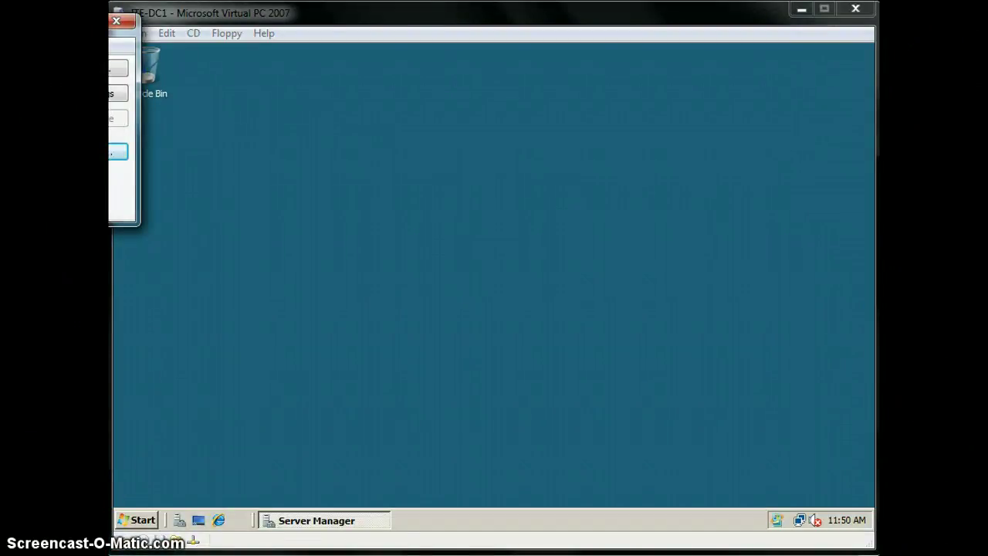
left_click_drag(0, 21, 266, 62)
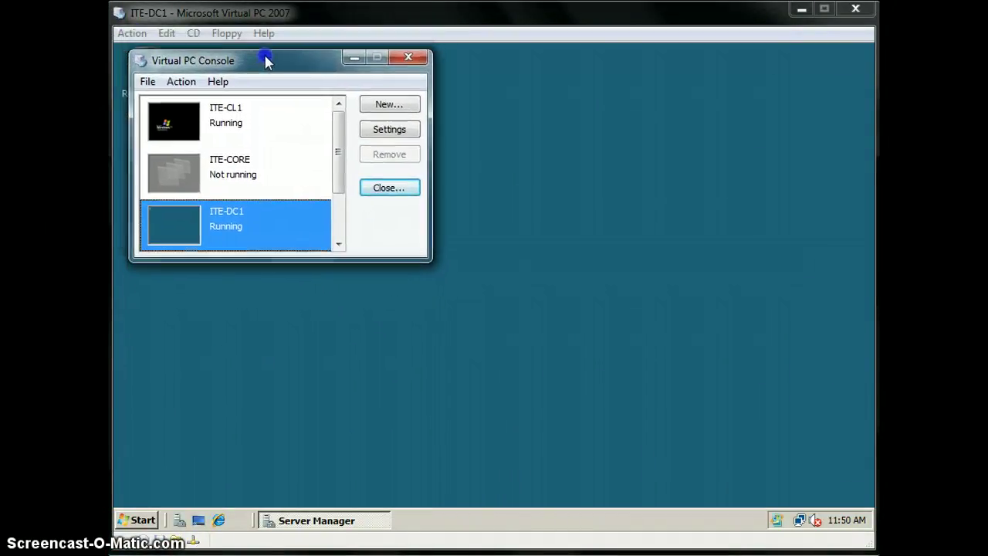
Switch to the ITE-CL1 virtual machine and bring up its Windows logon dialog
left_click(274, 129)
left_click(140, 548)
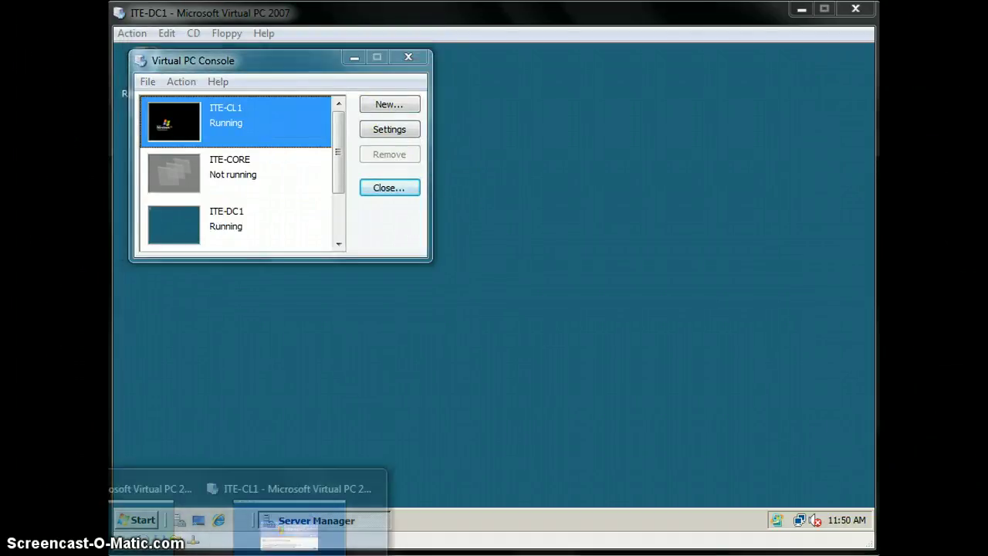
left_click(292, 524)
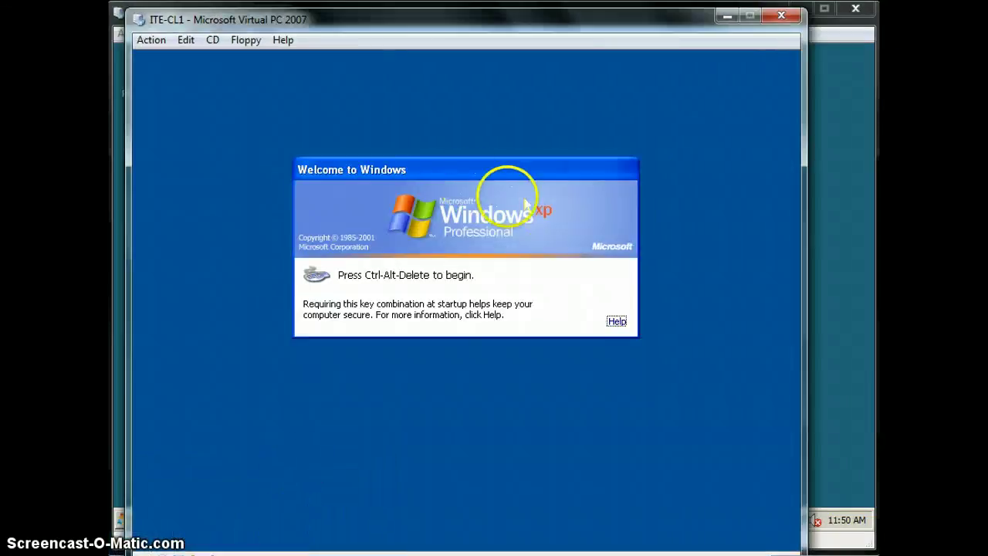
left_click(155, 40)
left_click(166, 82)
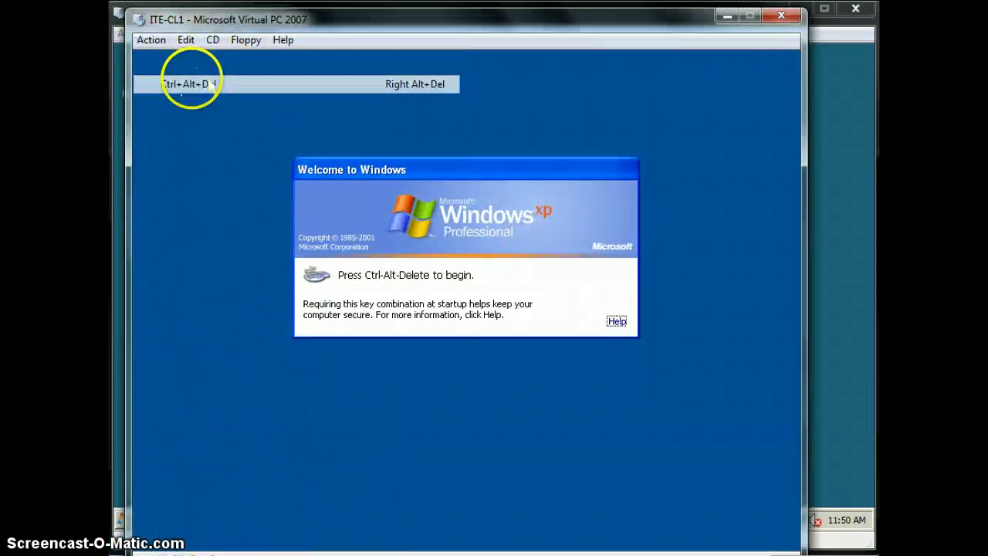
Try to log on to ITE-CL1 with the test user's name without a domain prefix and the account password
left_click(396, 283)
key("Tab")
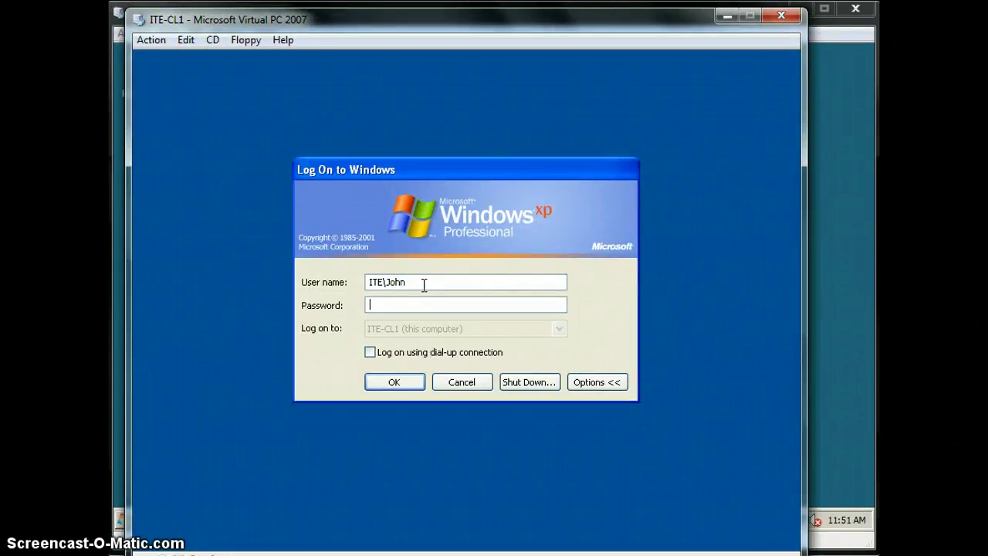
left_click_drag(424, 285, 330, 283)
type("May")
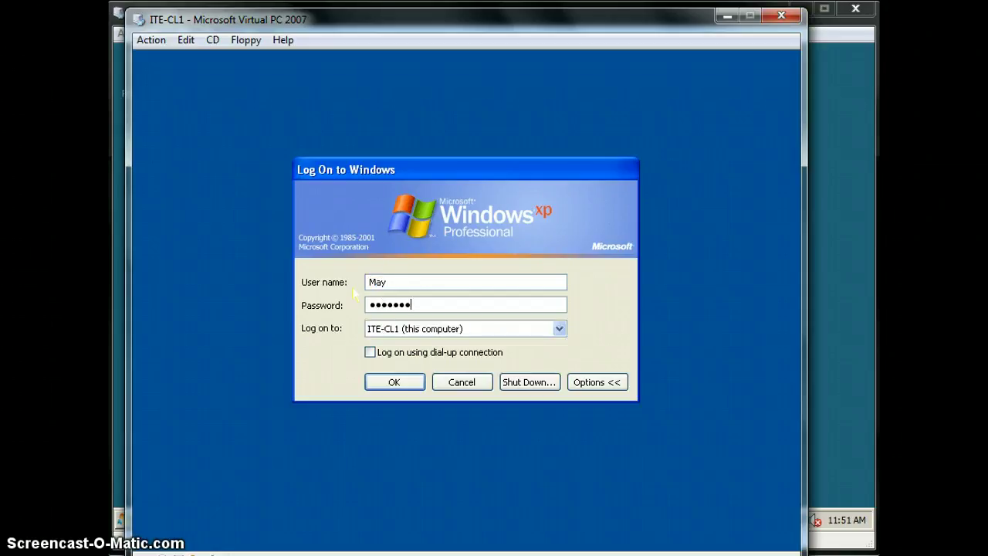
key("Return")
key("Return")
Prefix the user name with the domain ITE\ and log on to ITE-CL1 with the account password
left_click(373, 283)
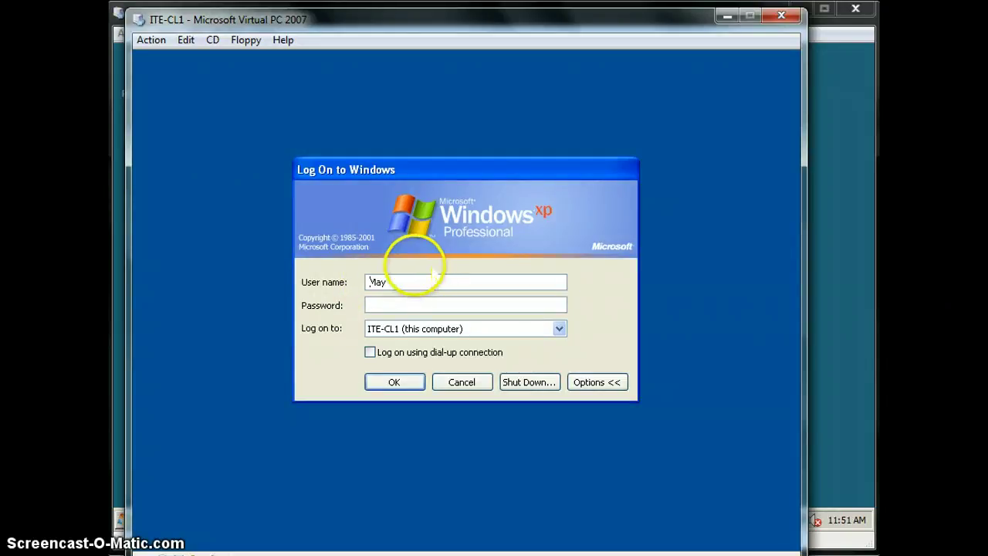
type("ITE\\")
key("Return")
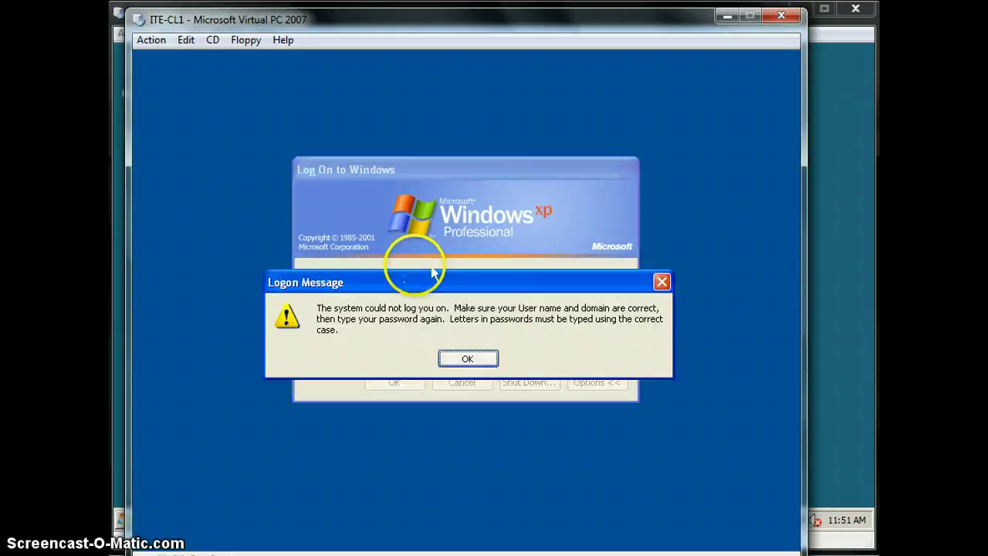
key("Return")
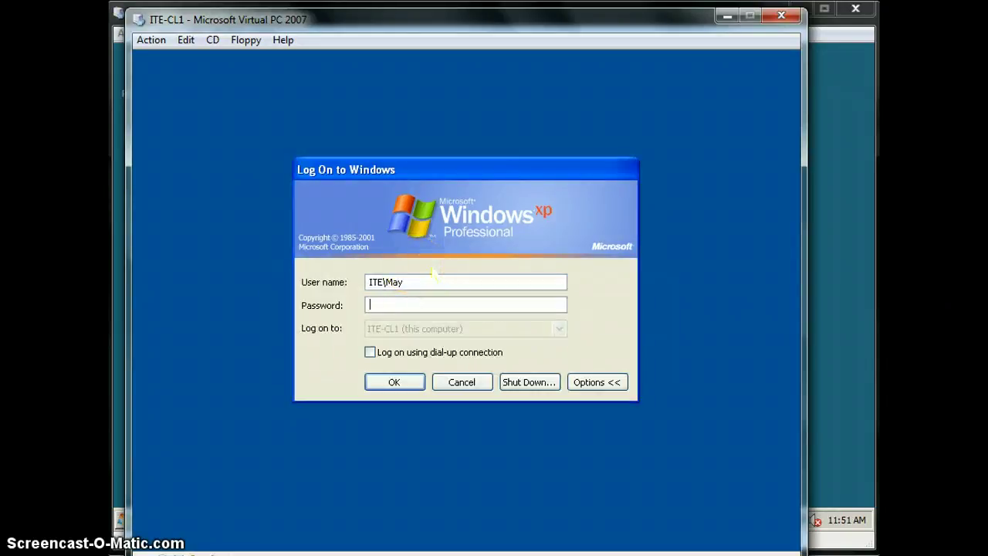
key("Return")
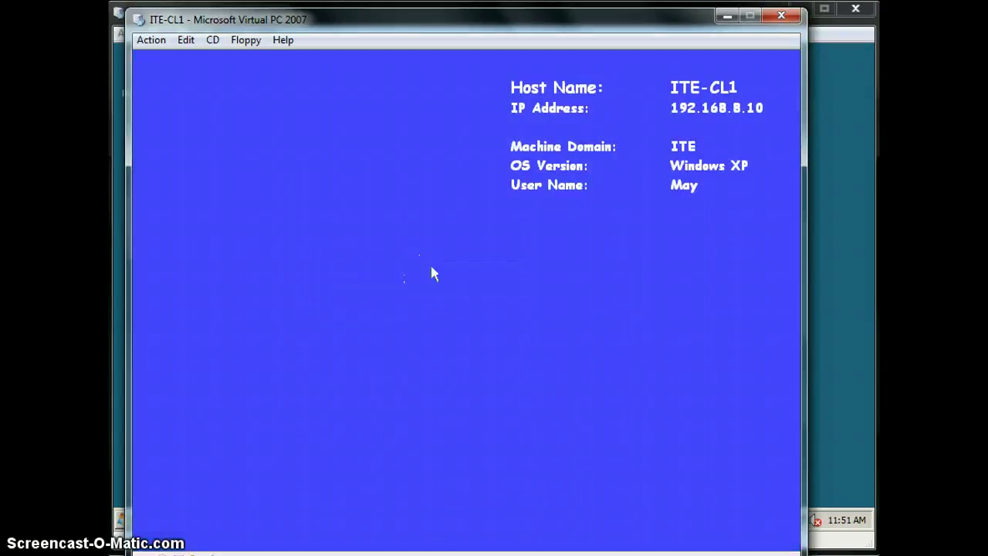
left_click(422, 281)
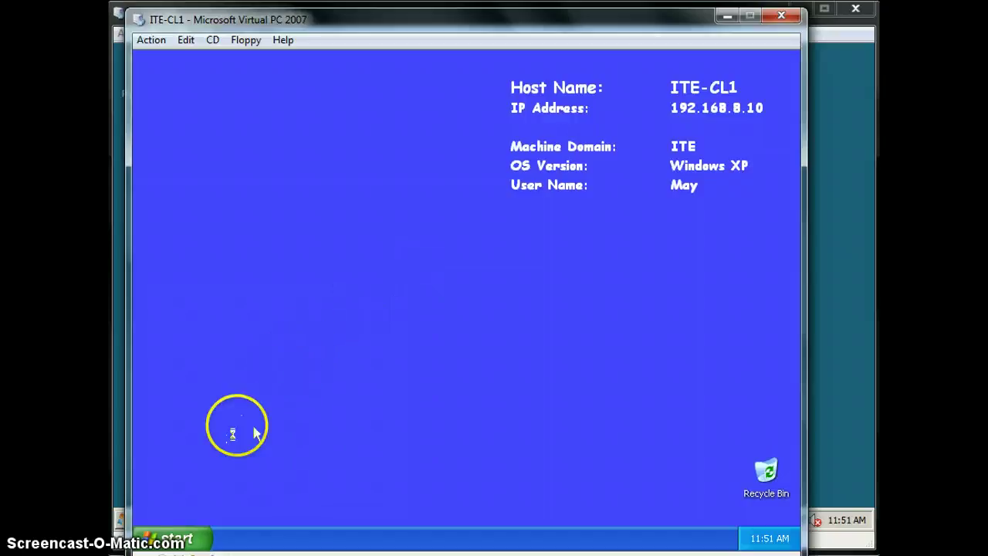
Open the network share \\ITE-DC1\Storage through Run and dismiss the Windows XP tour notification
left_click(179, 538)
left_click(359, 474)
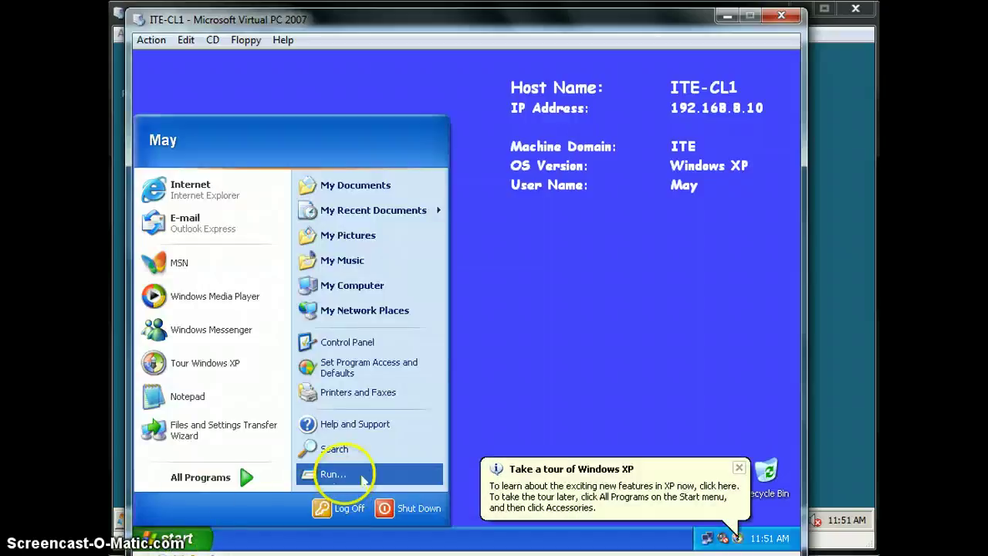
type("\\\\")
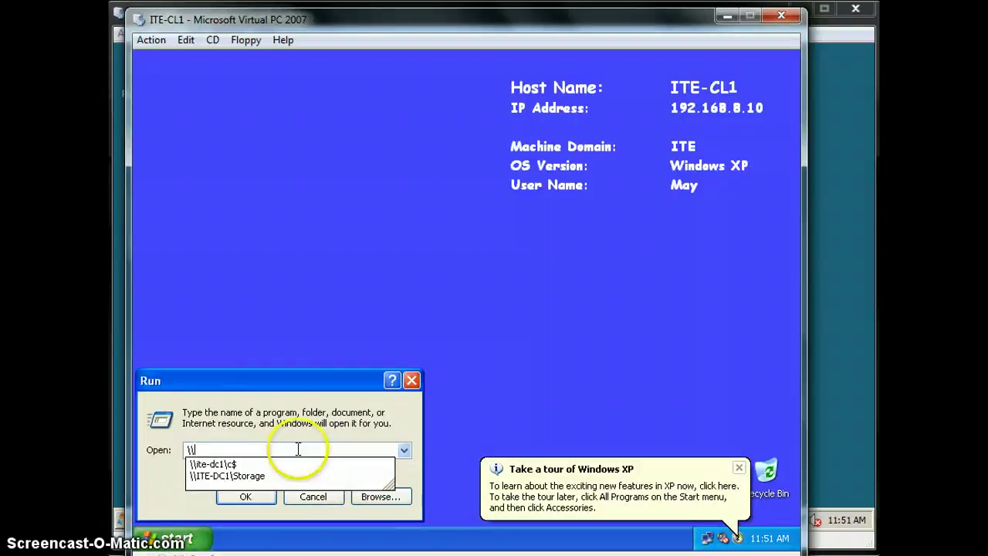
type("ITE-DC1")
key("Down")
key("Down")
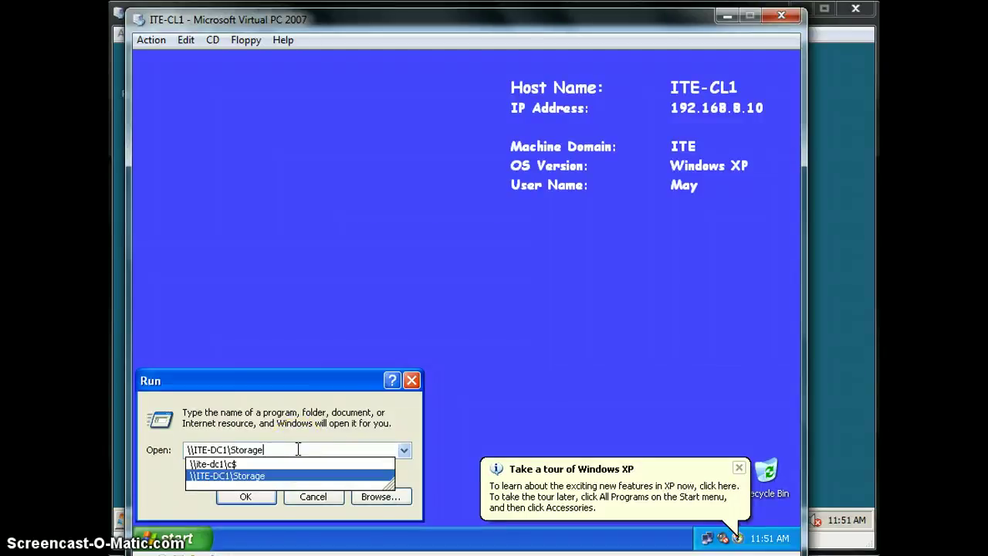
key("Return")
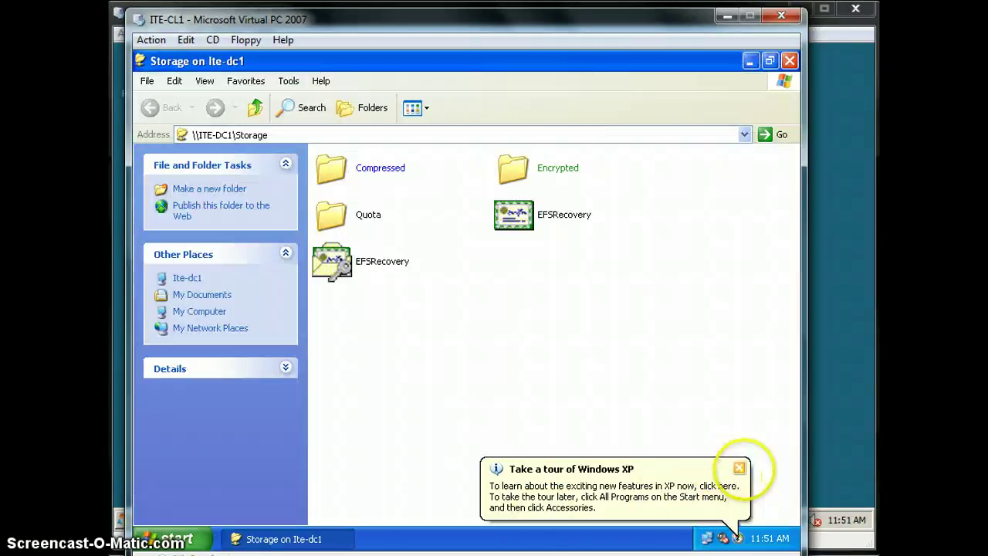
left_click(739, 468)
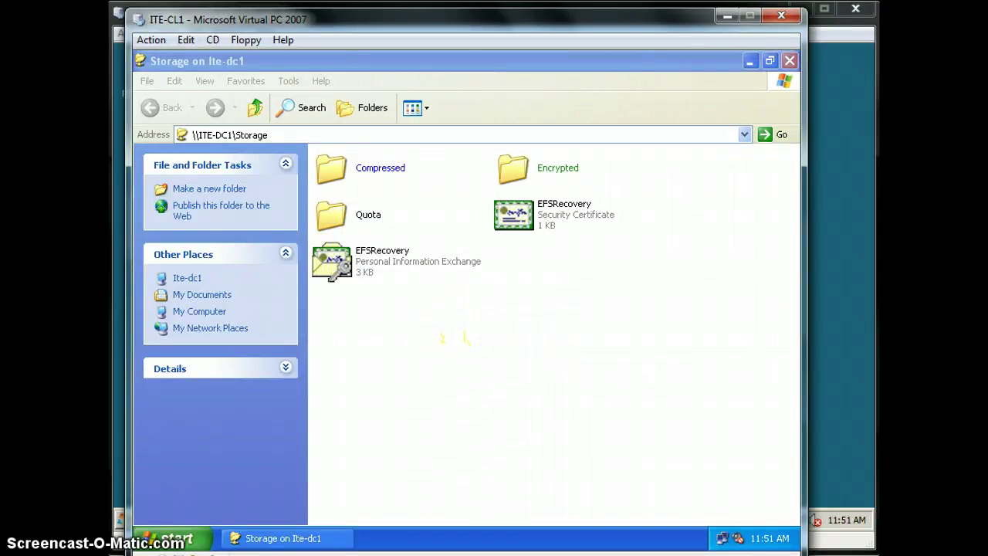
Open the folder c:\windows\system32 through Run and show its hidden contents
left_click(173, 538)
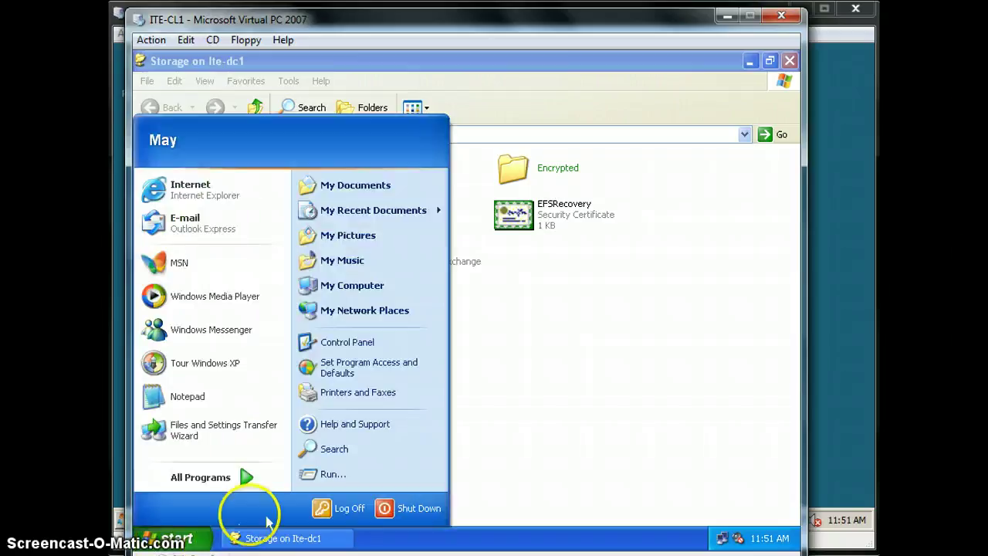
left_click(375, 480)
type("c")
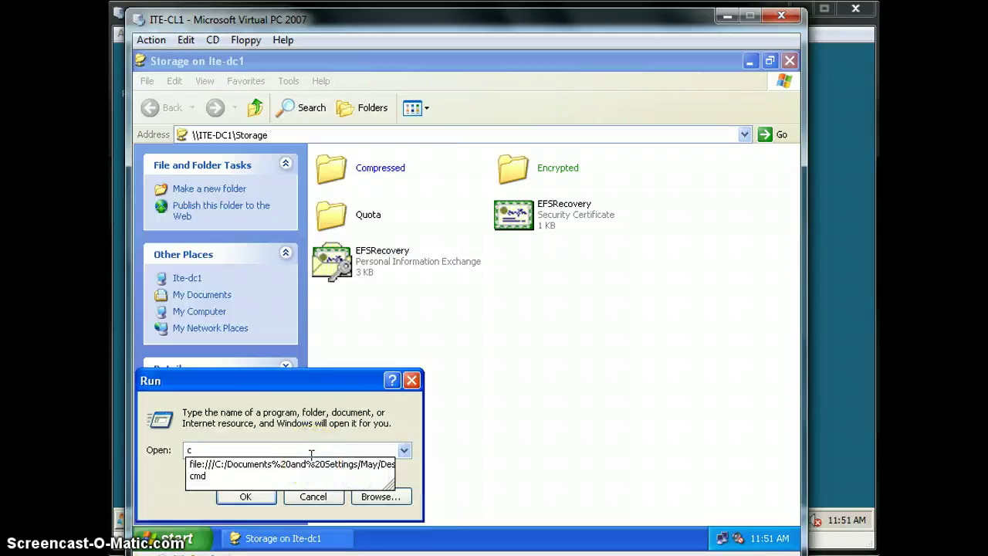
type(":\\")
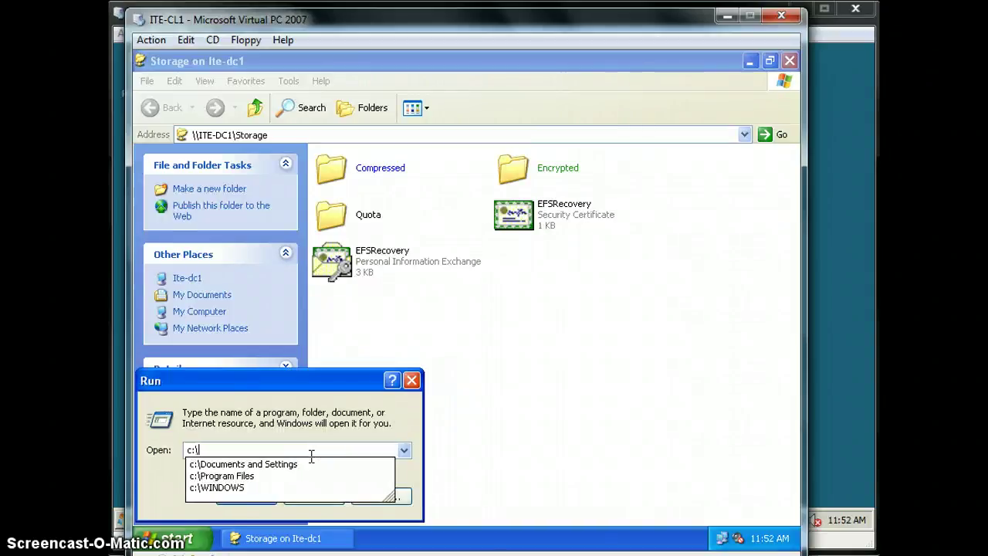
type("windows")
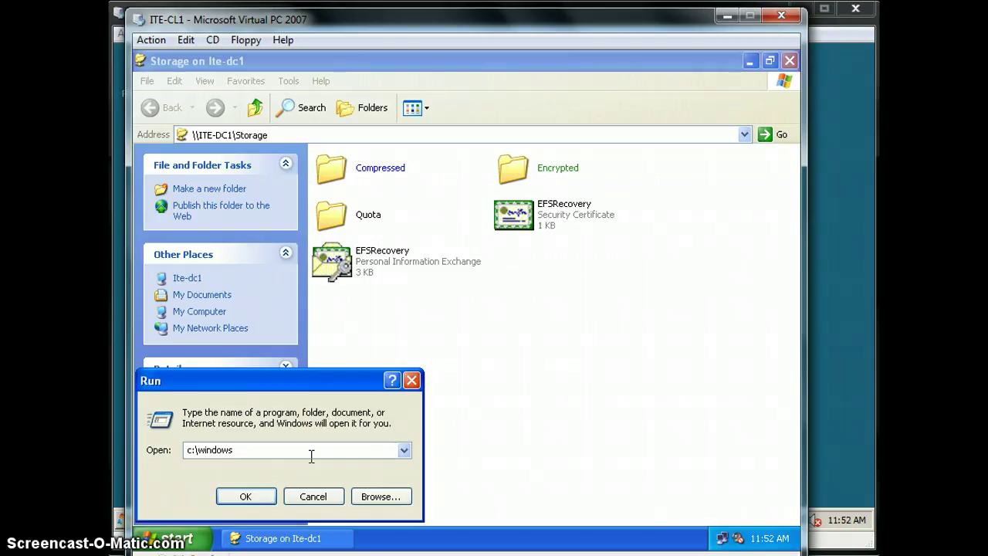
type("\\")
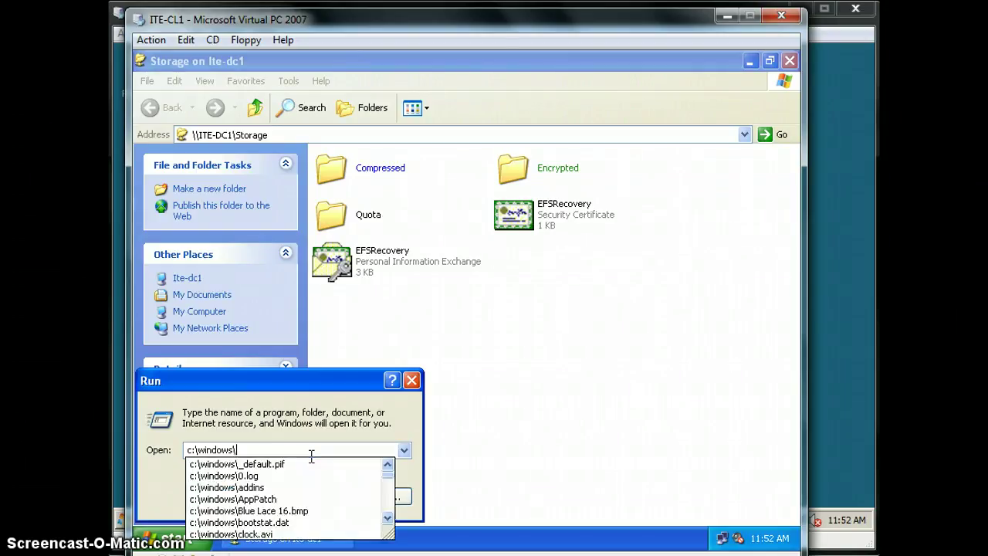
type("system")
key("Down")
key("Down")
key("Down")
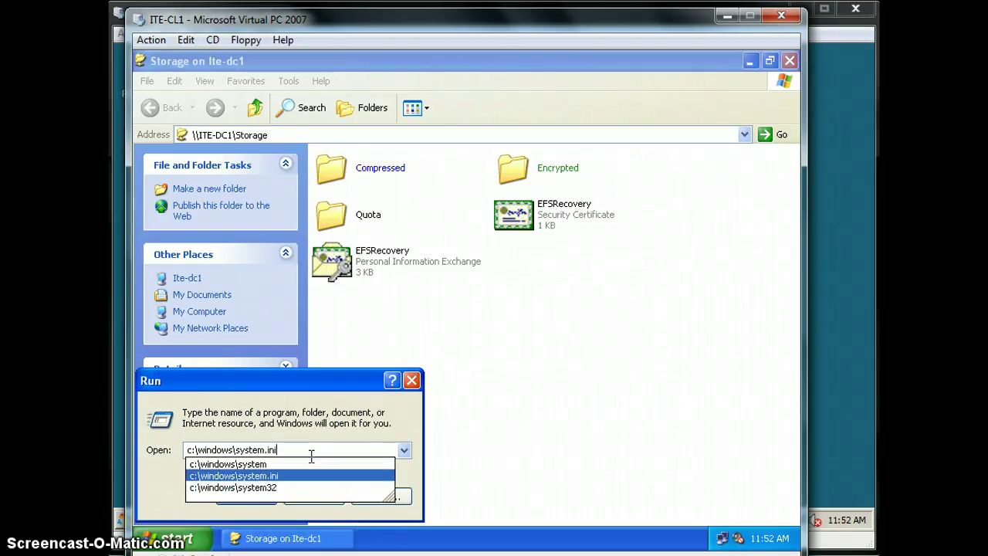
key("Return")
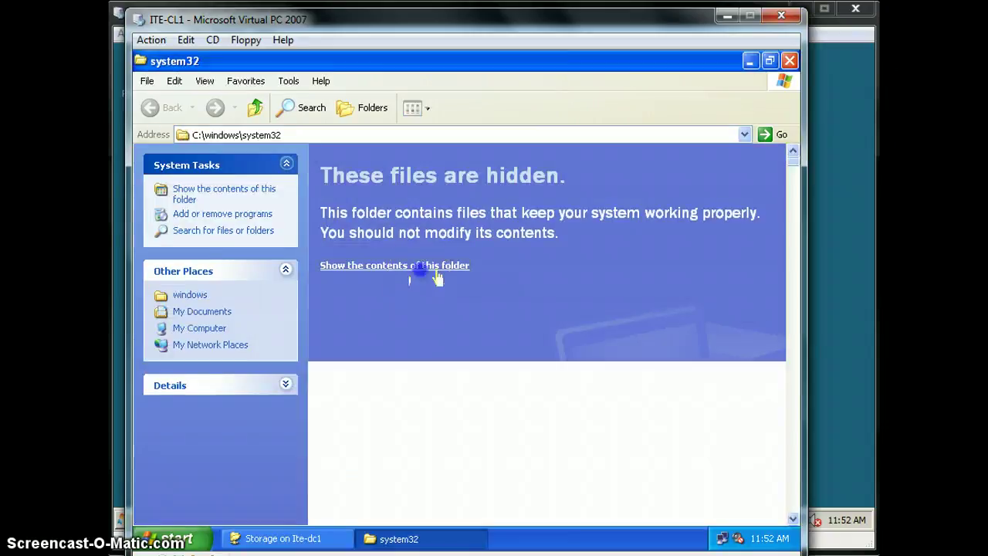
left_click(419, 265)
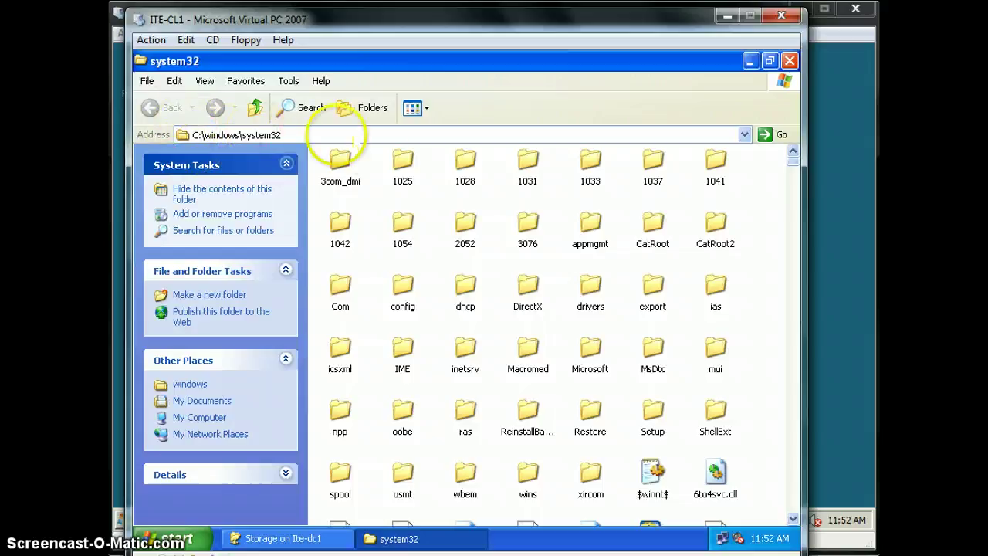
Go to the parent folder C:\WINDOWS by shortening the address path and show its hidden contents
left_click(291, 134)
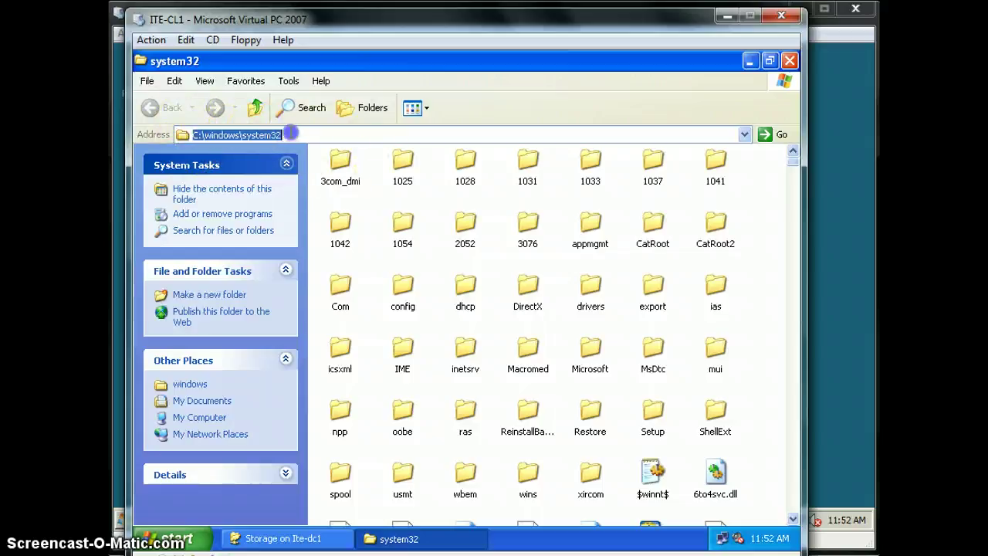
left_click(291, 134)
key("BackSpace")
key("BackSpace")
key("BackSpace")
key("BackSpace")
key("BackSpace")
key("BackSpace")
key("BackSpace")
key("BackSpace")
key("Return")
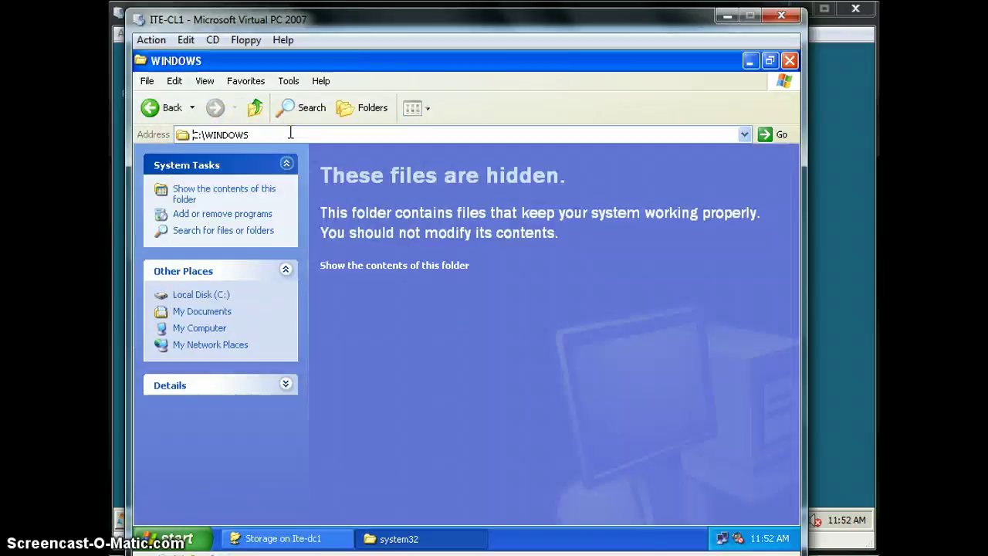
left_click(390, 265)
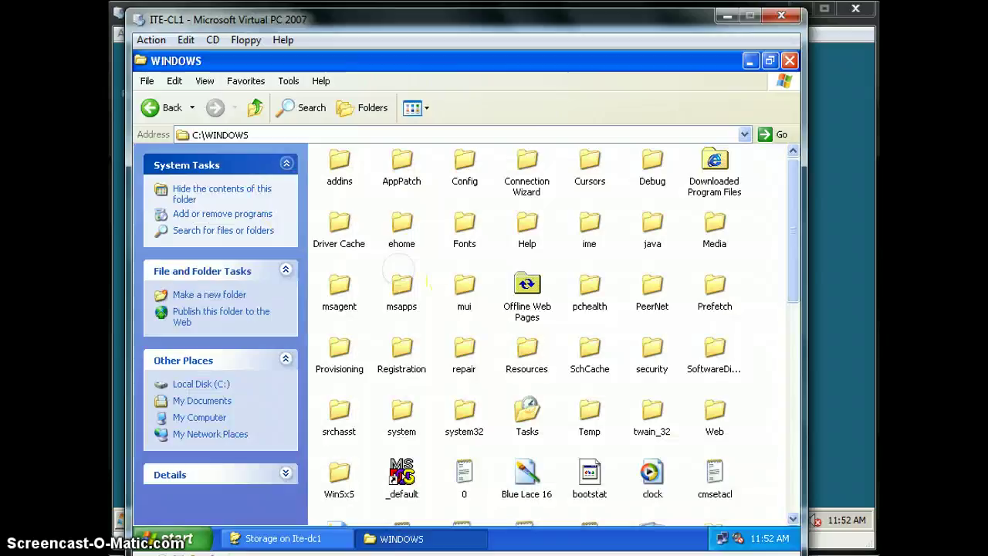
Try to copy the system32 folder from C:\WINDOWS into the Storage share, and examine the files in the copied folder
key("s")
left_click(477, 415)
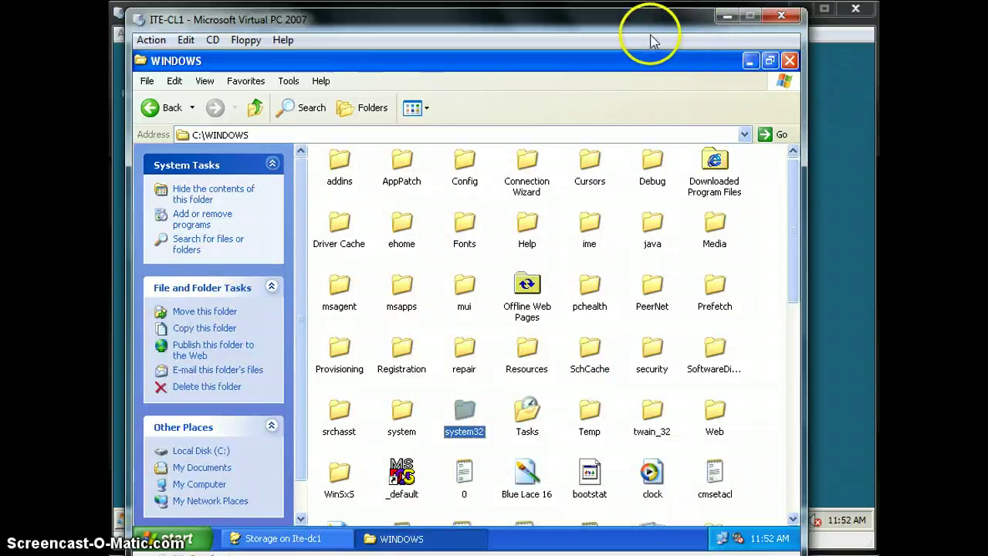
left_click(750, 60)
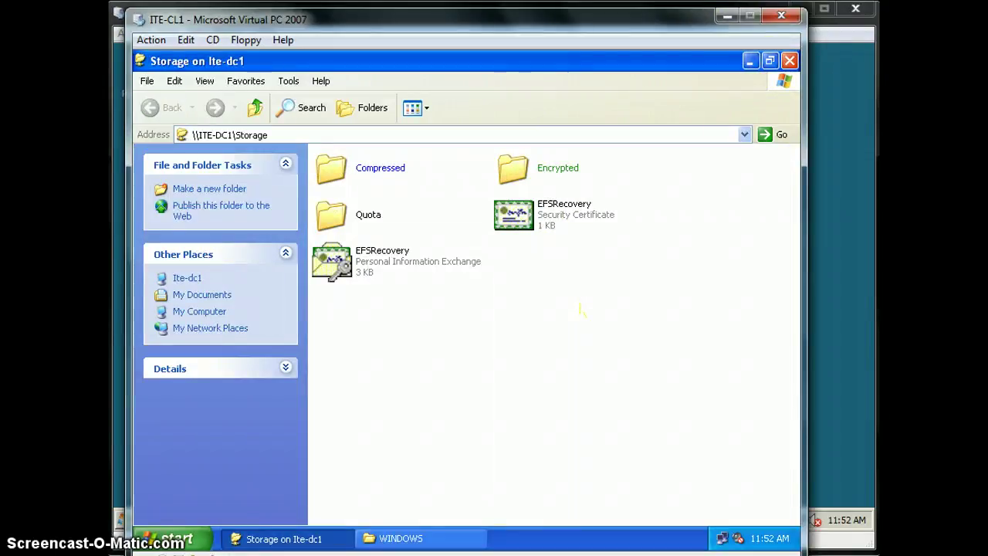
left_click(578, 302)
key("ctrl+v")
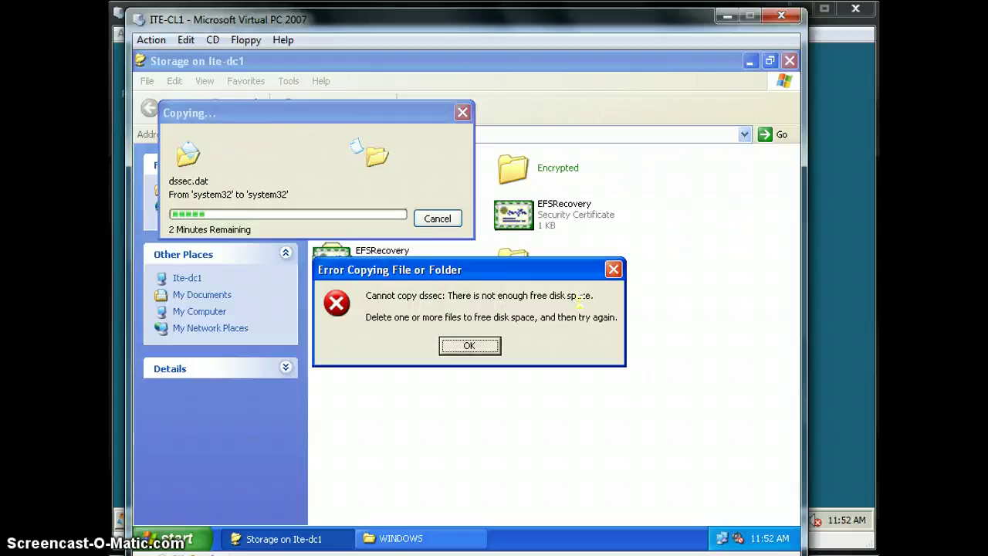
left_click(468, 346)
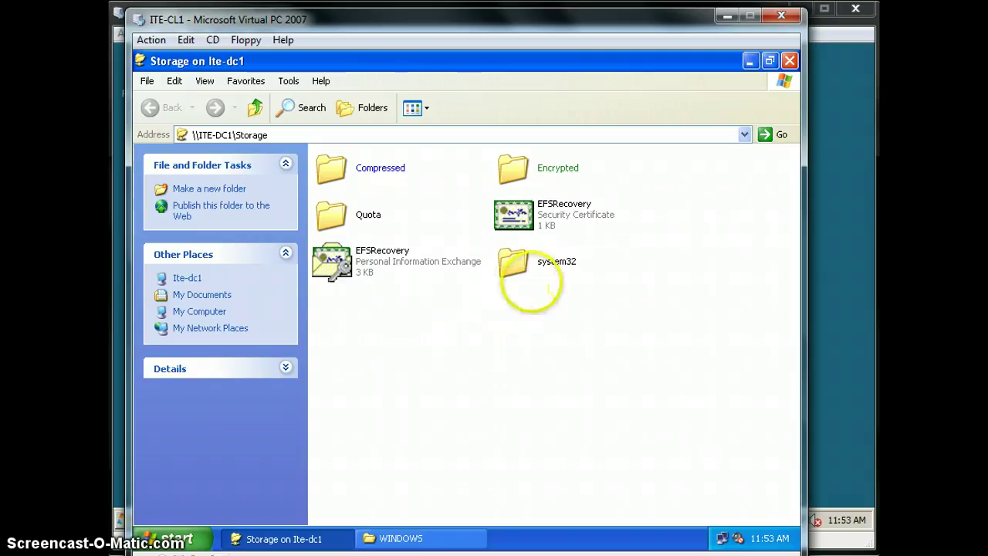
double_click(518, 262)
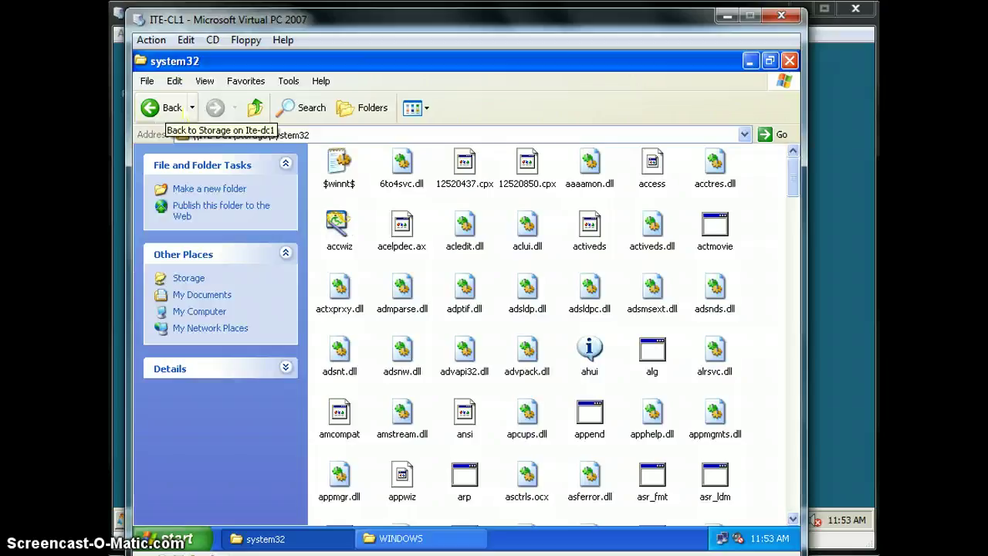
left_click(171, 108)
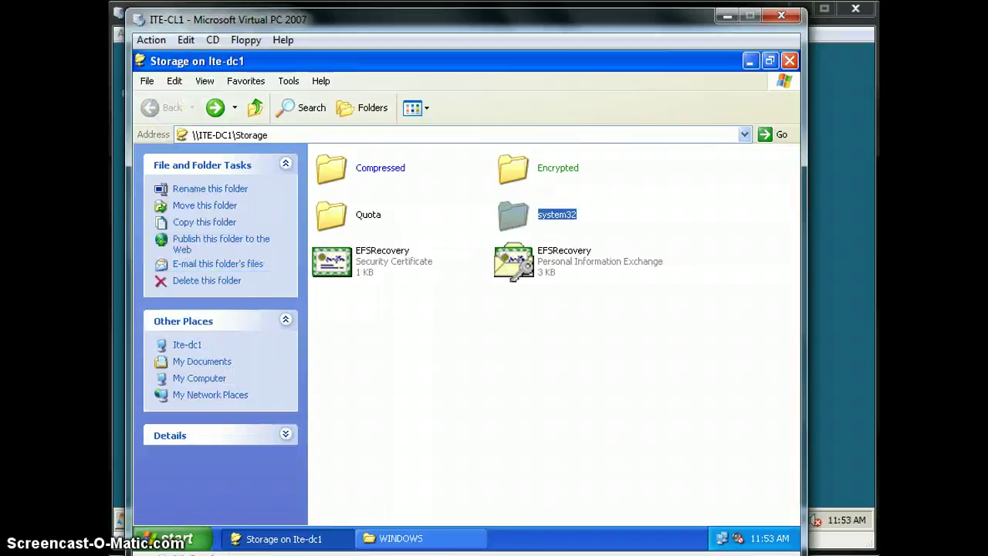
Switch to ITE-DC1 and open the quota settings of Local Disk (C:), allowing the User Account Control request
left_click(291, 541)
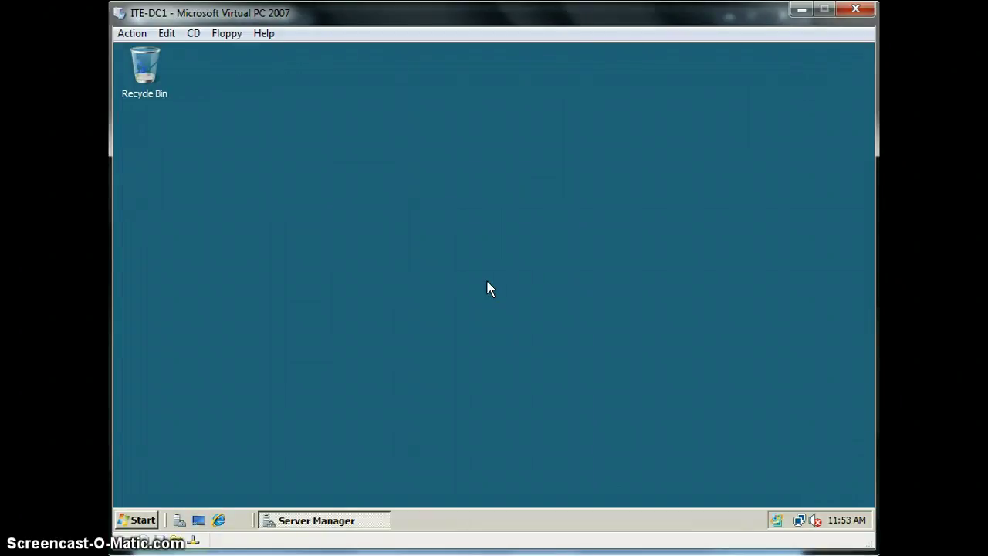
left_click(202, 489)
left_click(135, 521)
left_click(371, 227)
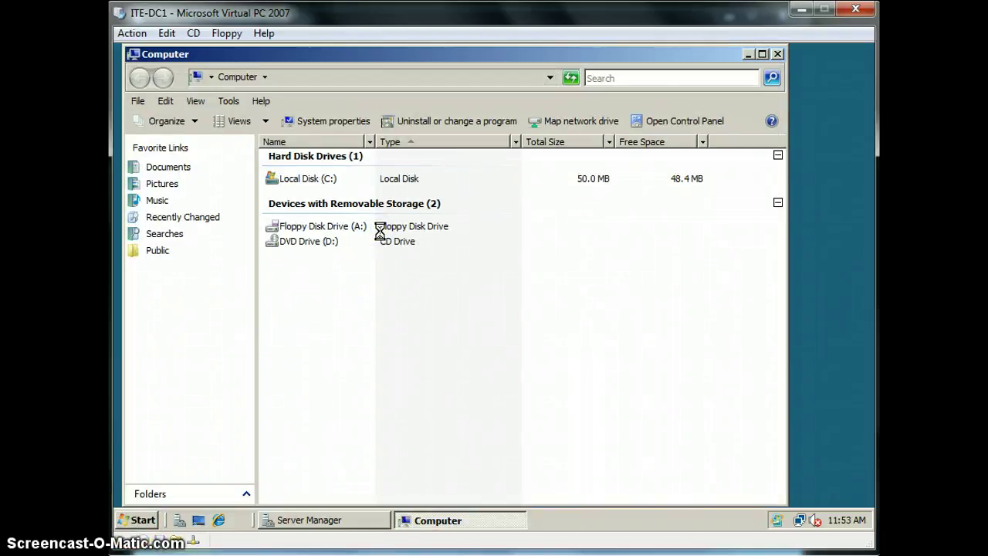
right_click(322, 183)
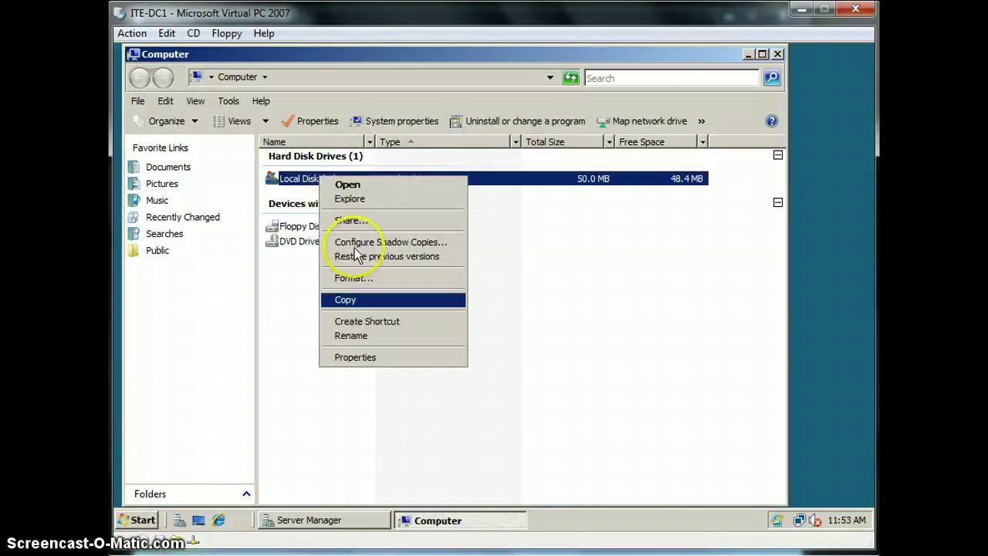
left_click(357, 359)
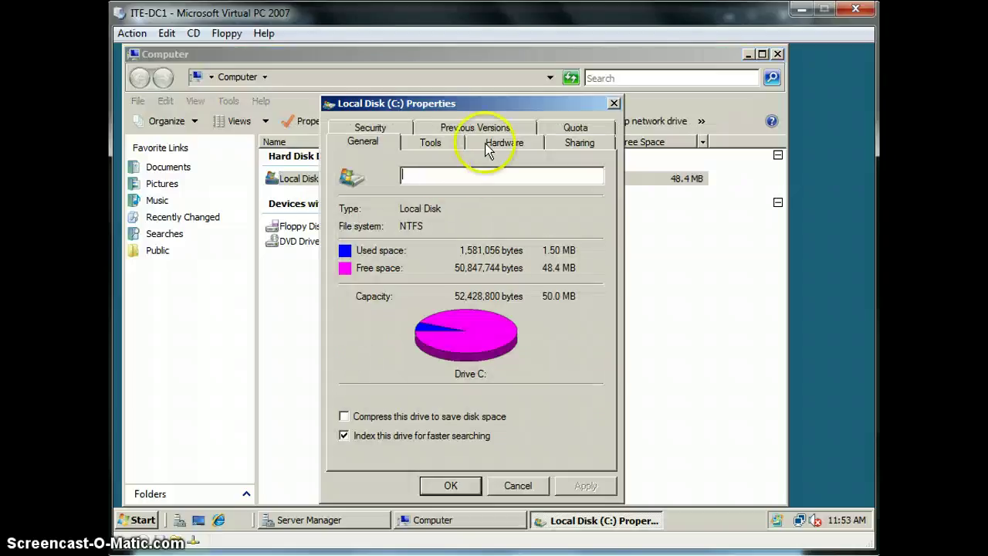
left_click(576, 128)
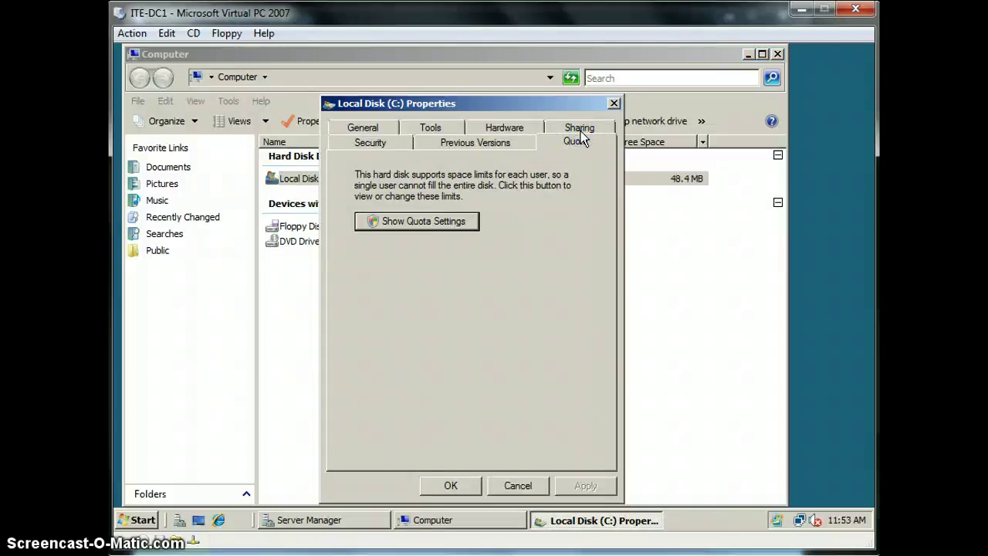
left_click(439, 220)
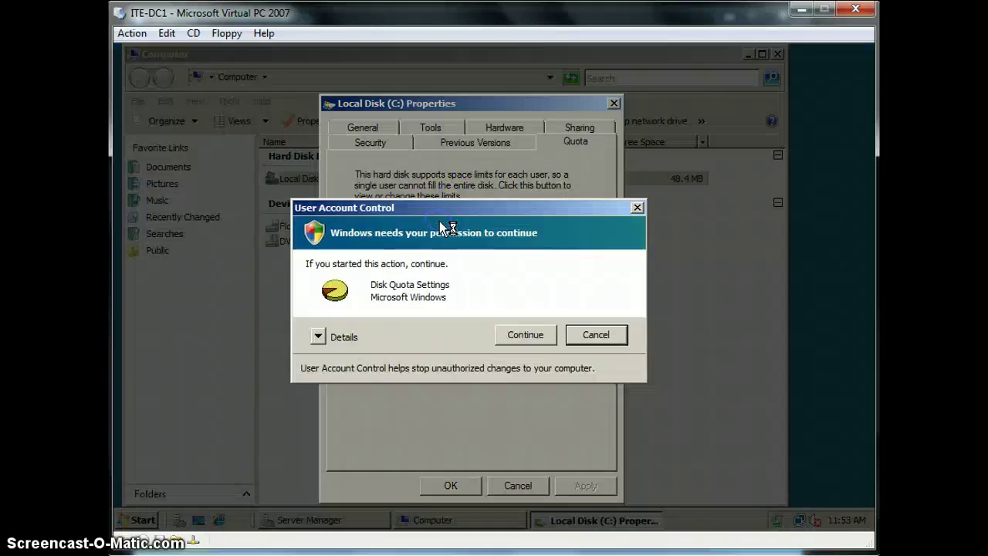
left_click(522, 335)
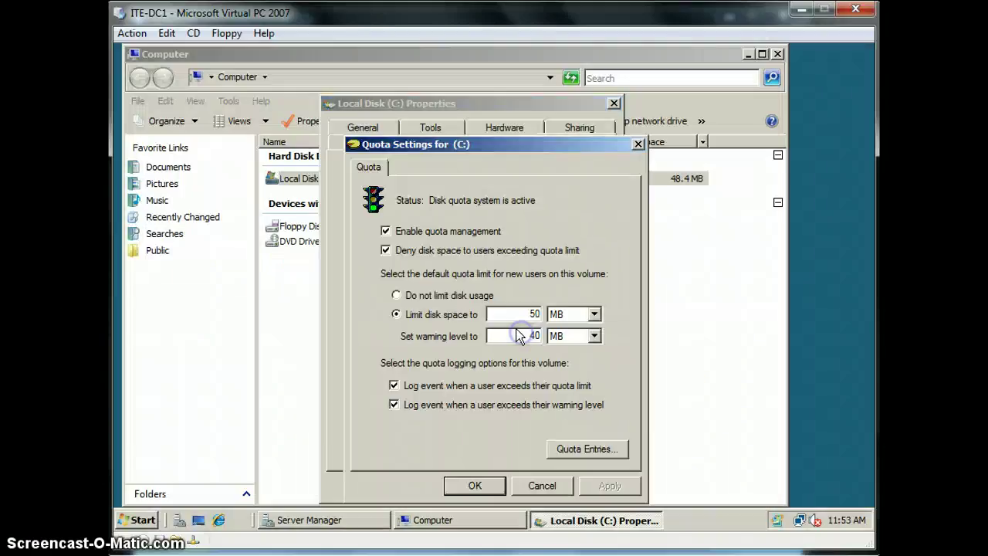
Examine the quota entries for C: with each user's usage and limits, and close the quota and drive properties windows
left_click(577, 449)
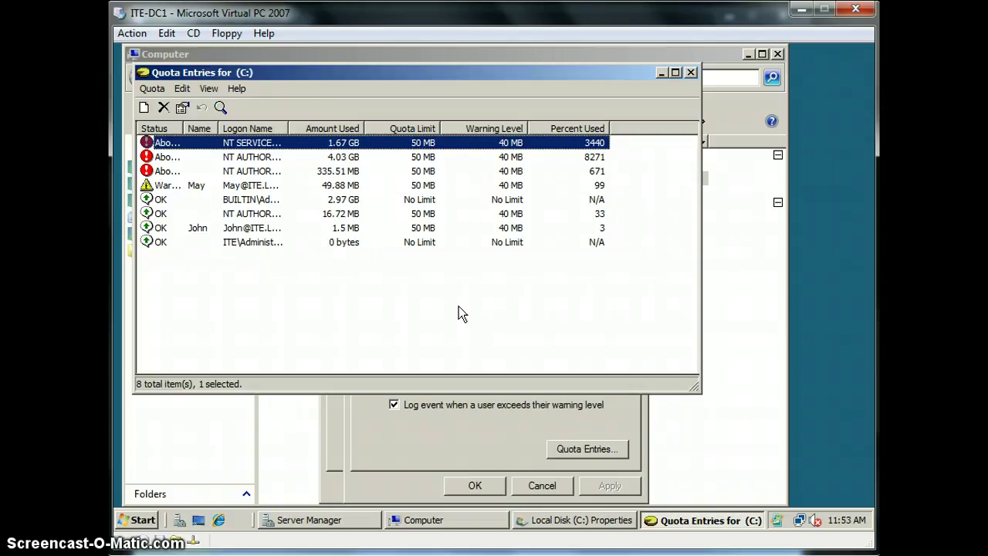
left_click(691, 72)
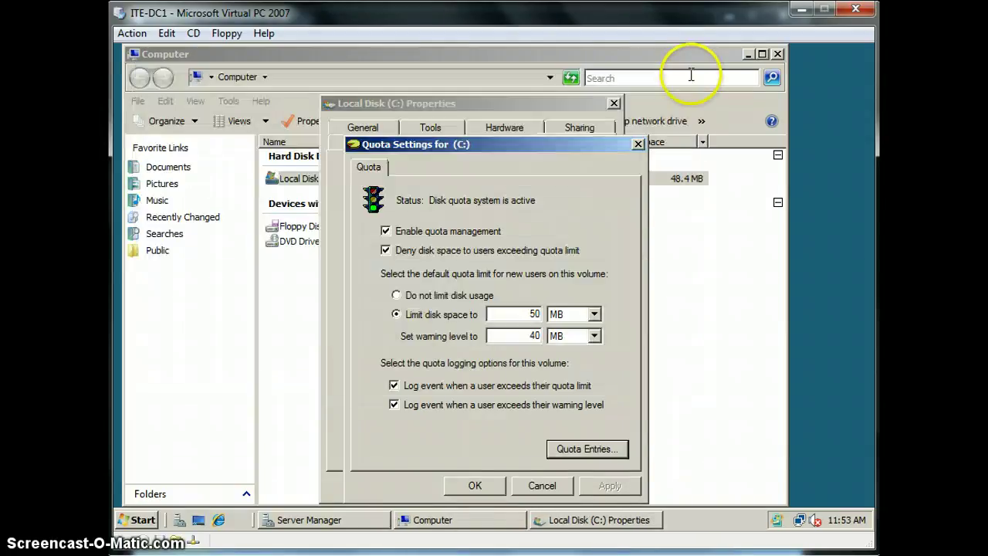
left_click(638, 144)
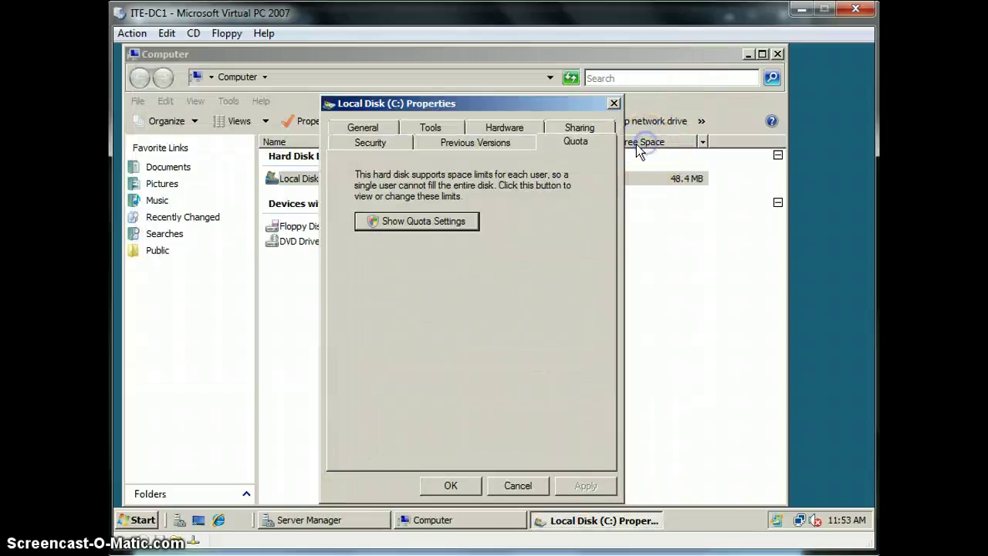
left_click(613, 103)
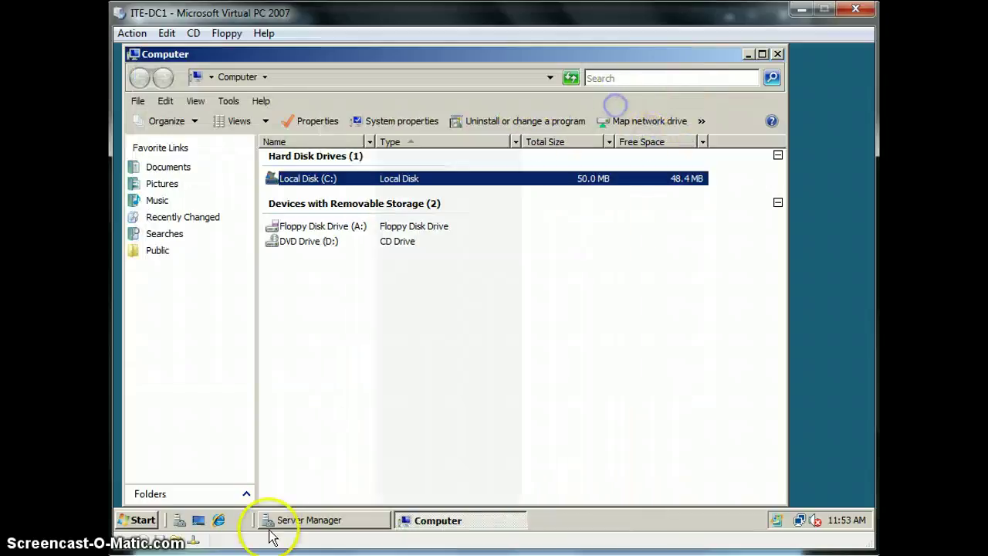
Open Event Viewer from the administrative tools and show the System log under Windows Logs
left_click(154, 525)
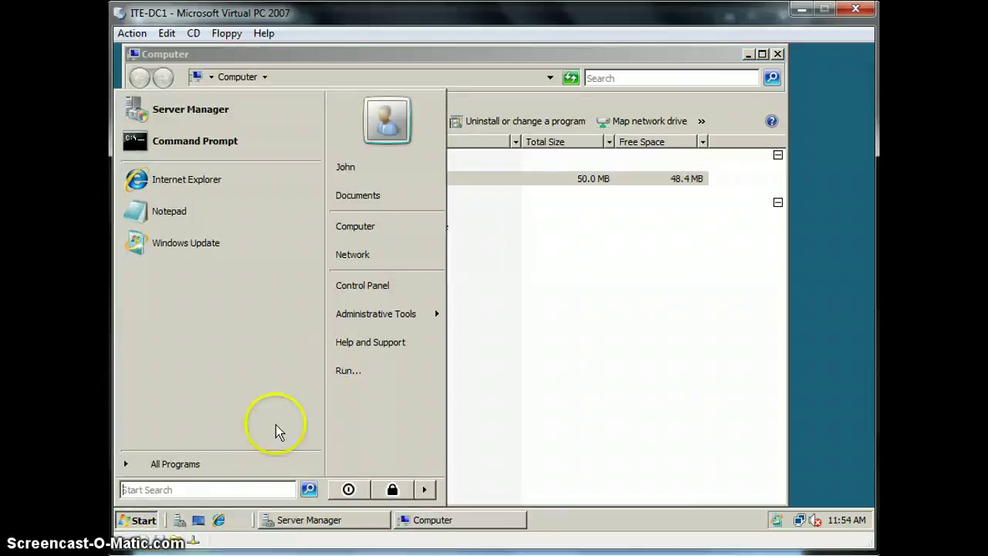
left_click(216, 467)
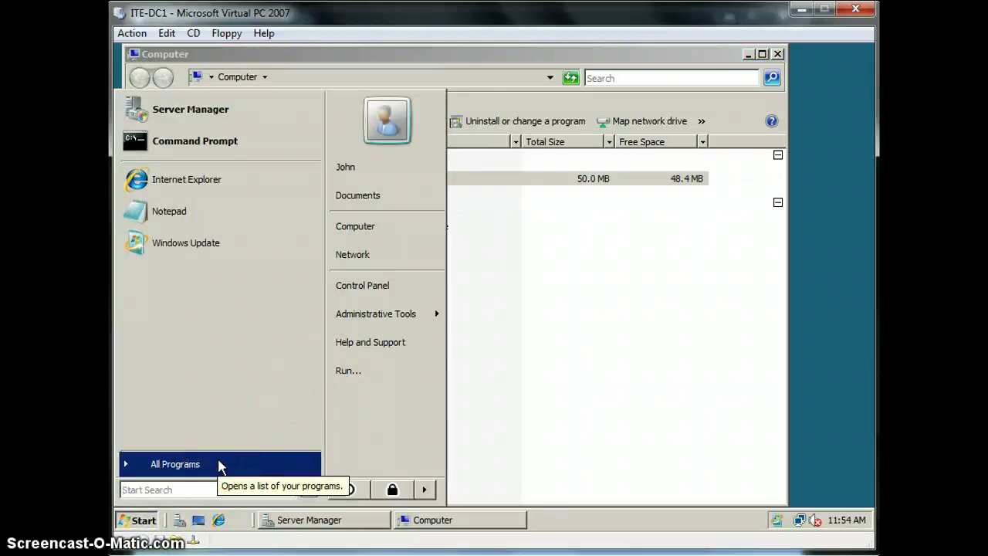
left_click(434, 312)
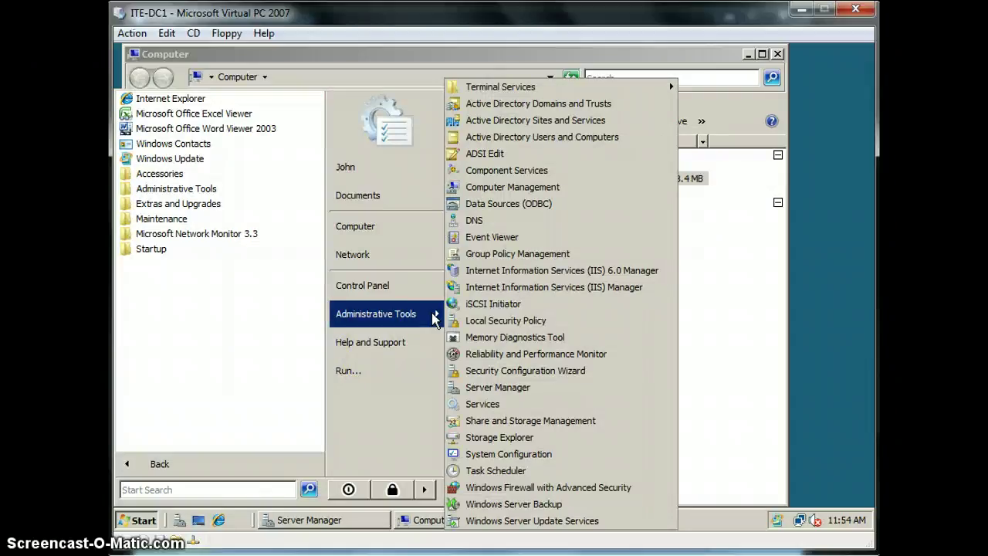
left_click(553, 235)
left_click(351, 323)
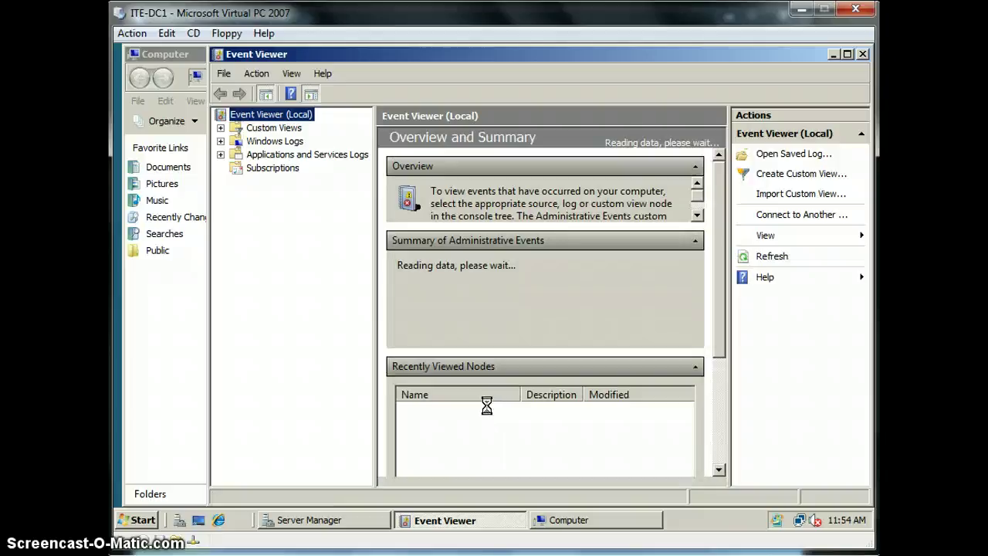
left_click(262, 141)
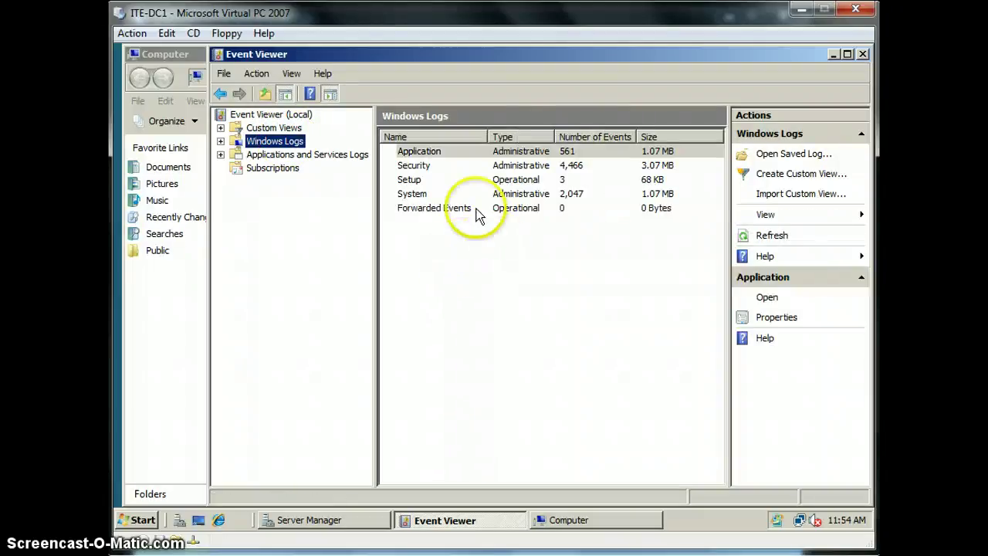
double_click(421, 192)
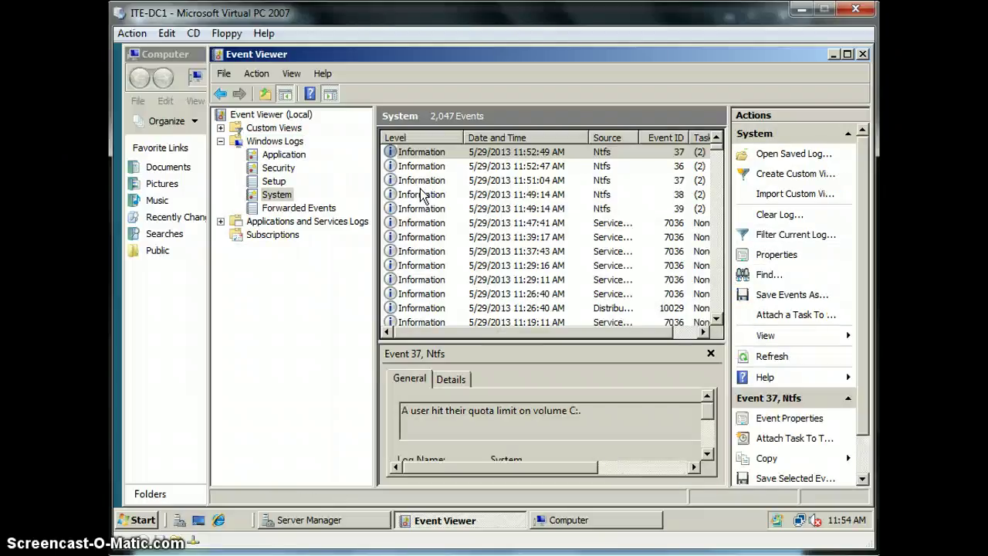
left_click(424, 199)
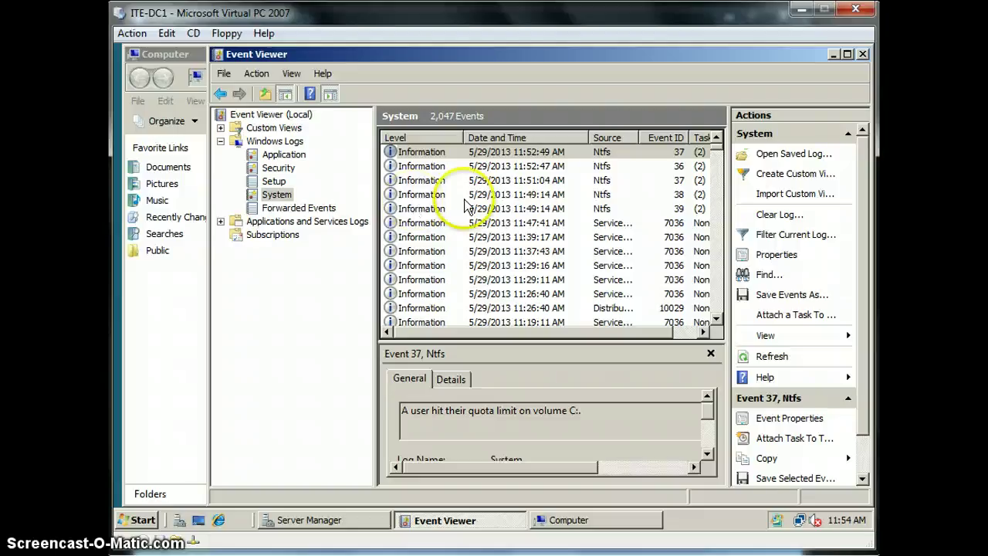
Examine the details of the newest Ntfs event with ID 37, and close Event Viewer and the Computer window
double_click(544, 155)
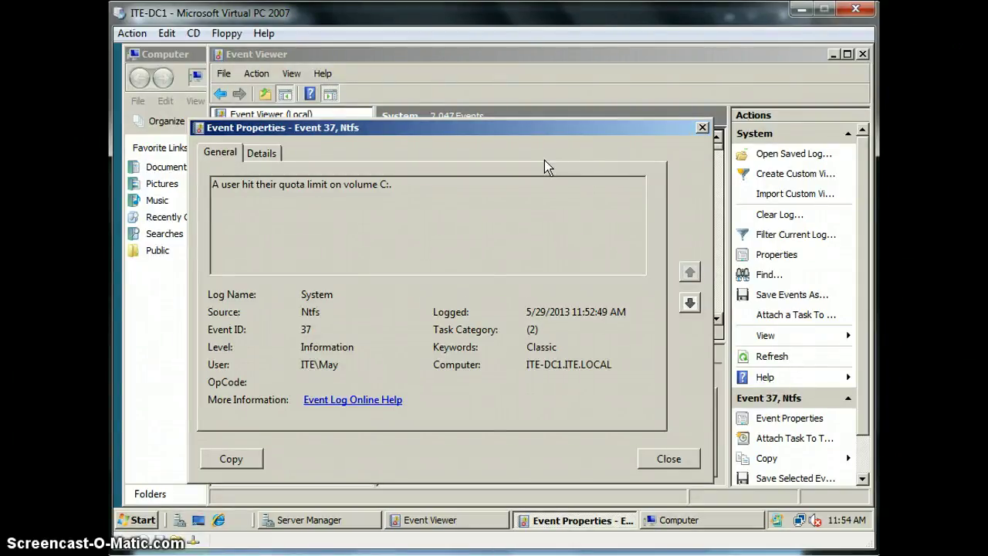
left_click(702, 128)
left_click(862, 54)
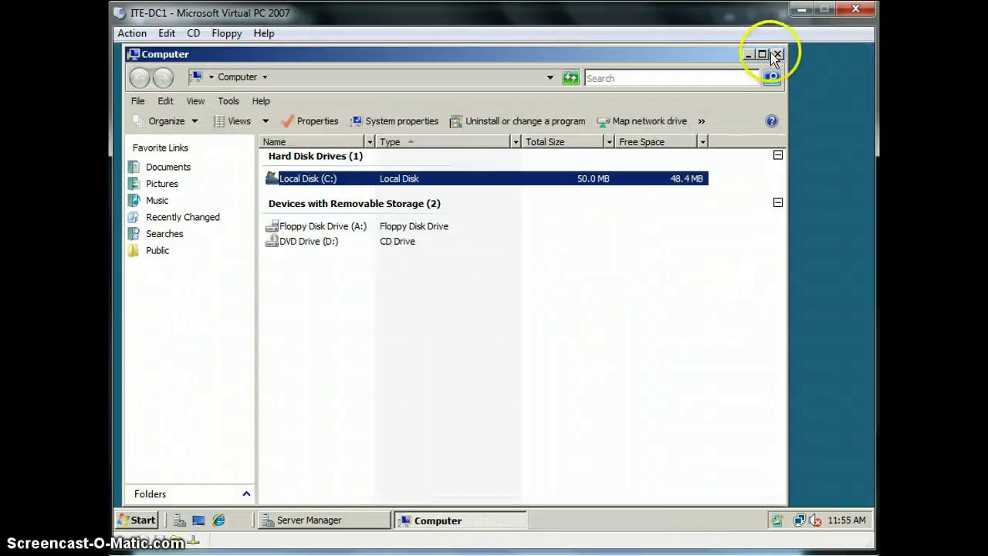
left_click(779, 51)
Log off the current user from ITE-DC1
left_click(137, 519)
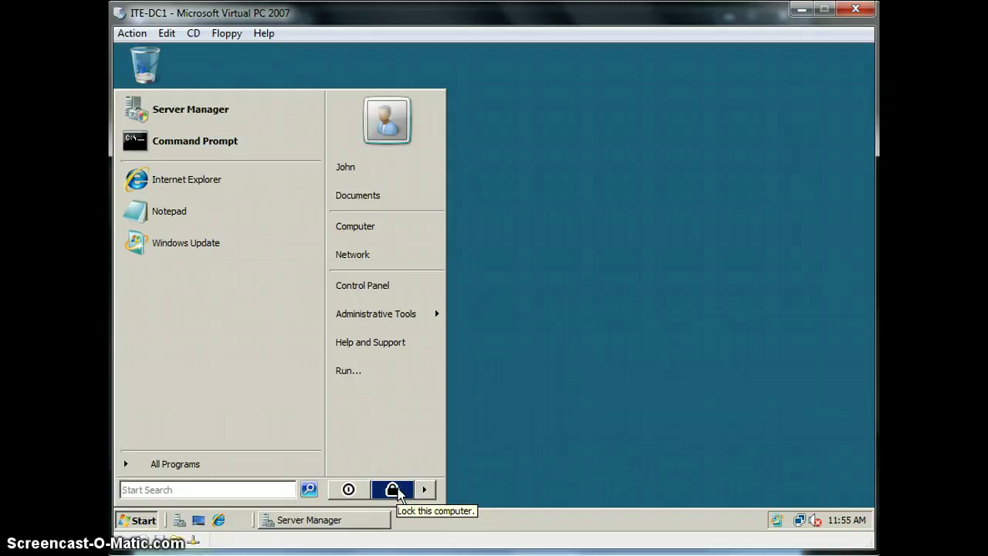
left_click(424, 489)
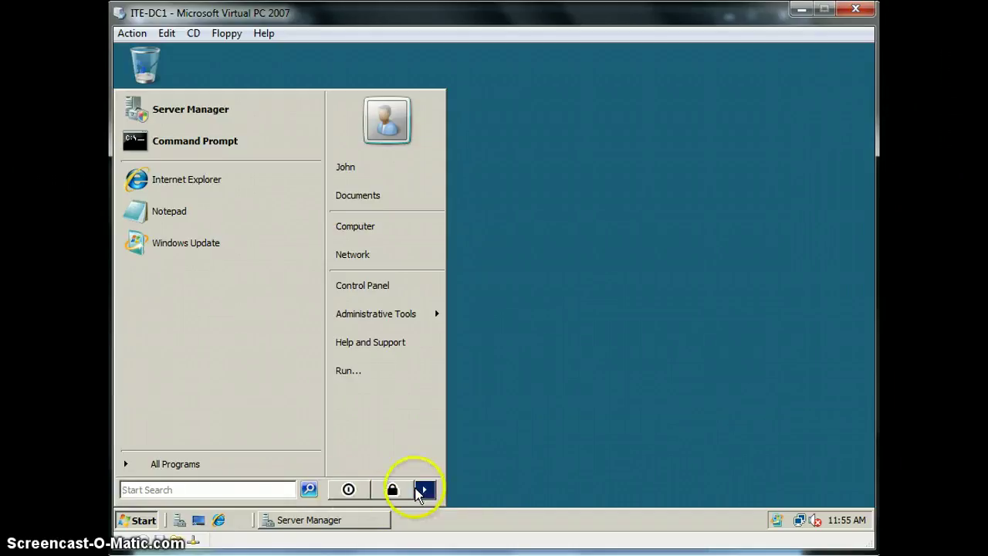
left_click(501, 428)
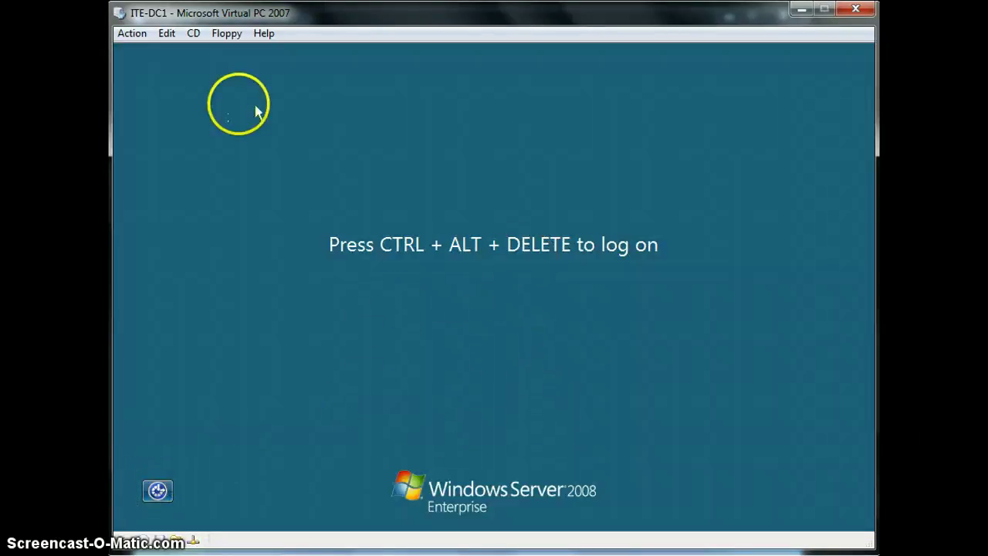
Bring up the ITE-DC1 logon screen and close the virtual machine with the option Turn off and delete changes
left_click(132, 33)
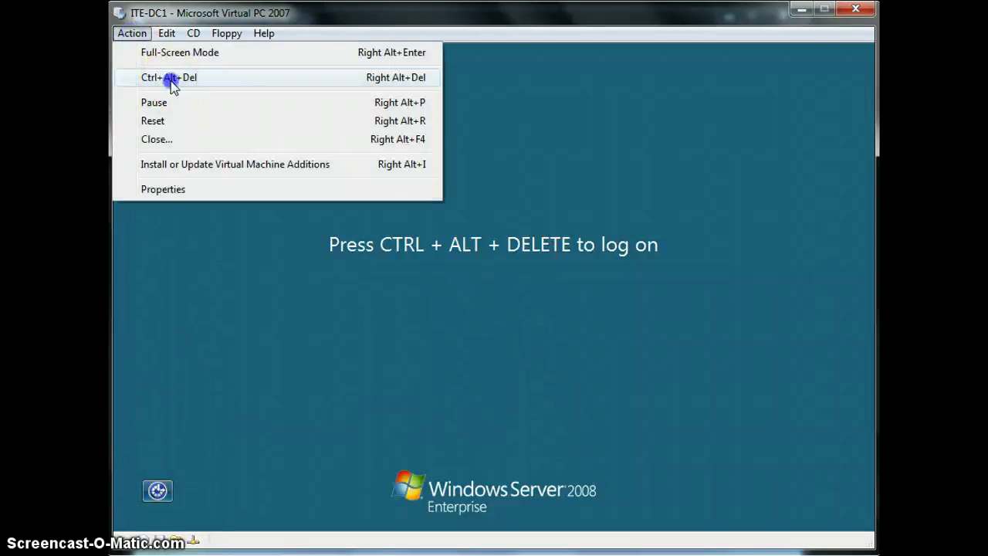
left_click(166, 78)
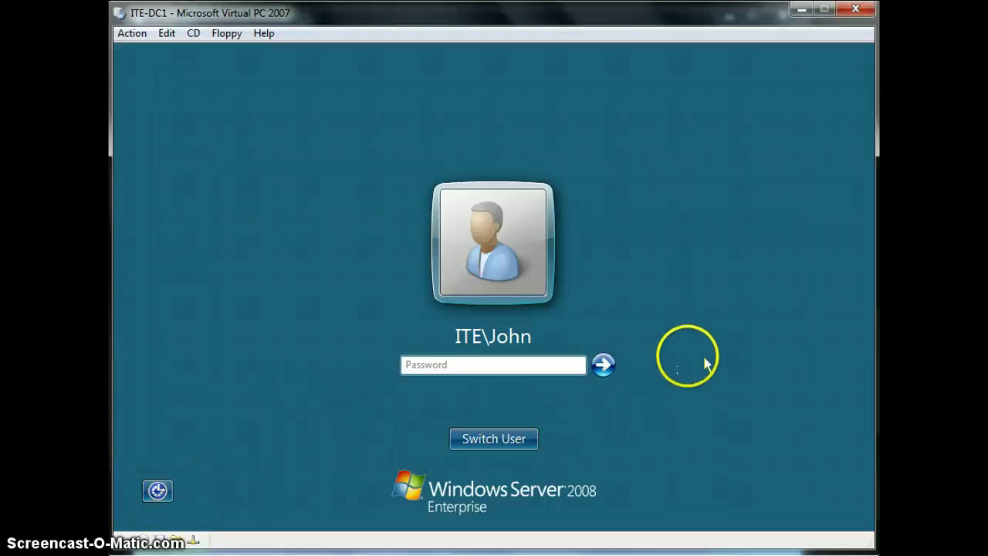
left_click(132, 33)
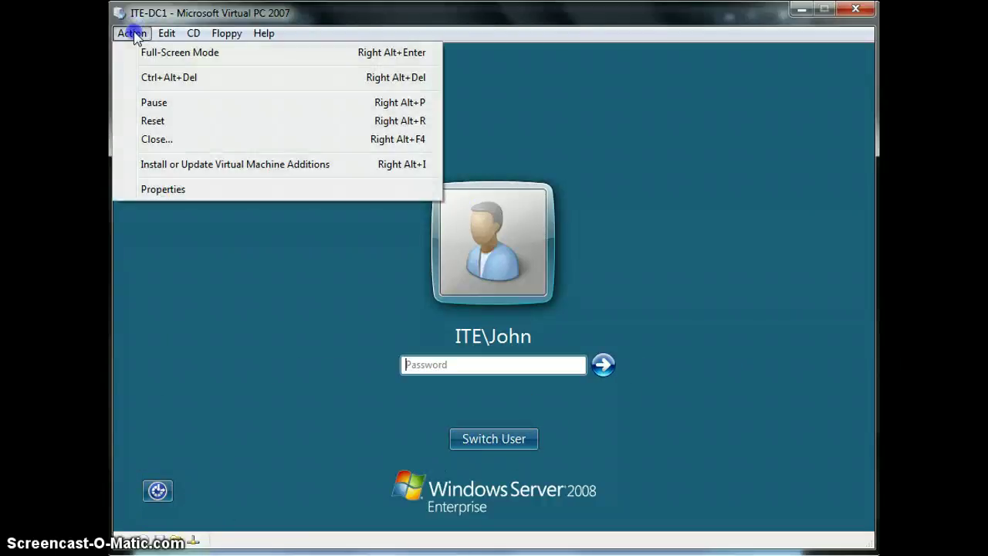
left_click(185, 137)
left_click(522, 244)
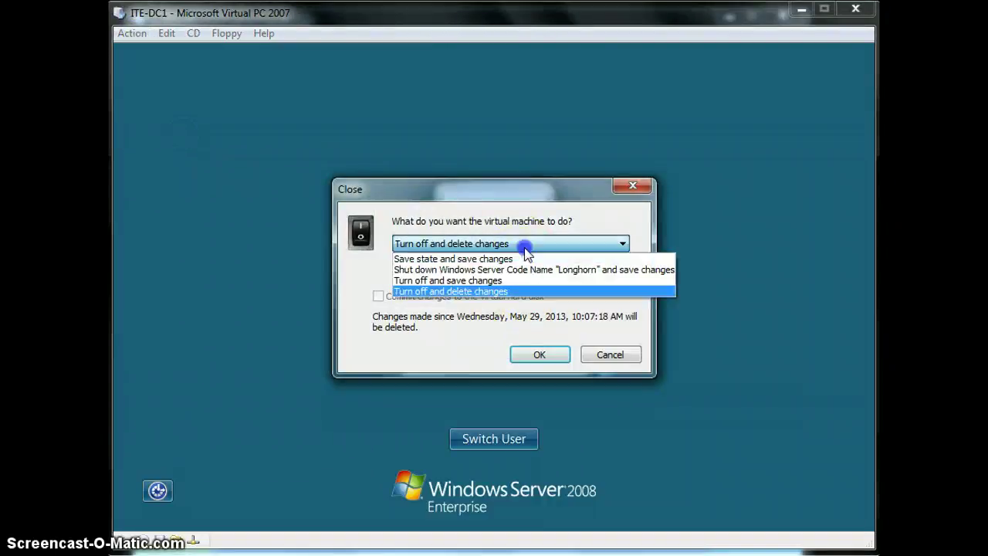
left_click(504, 291)
left_click(532, 354)
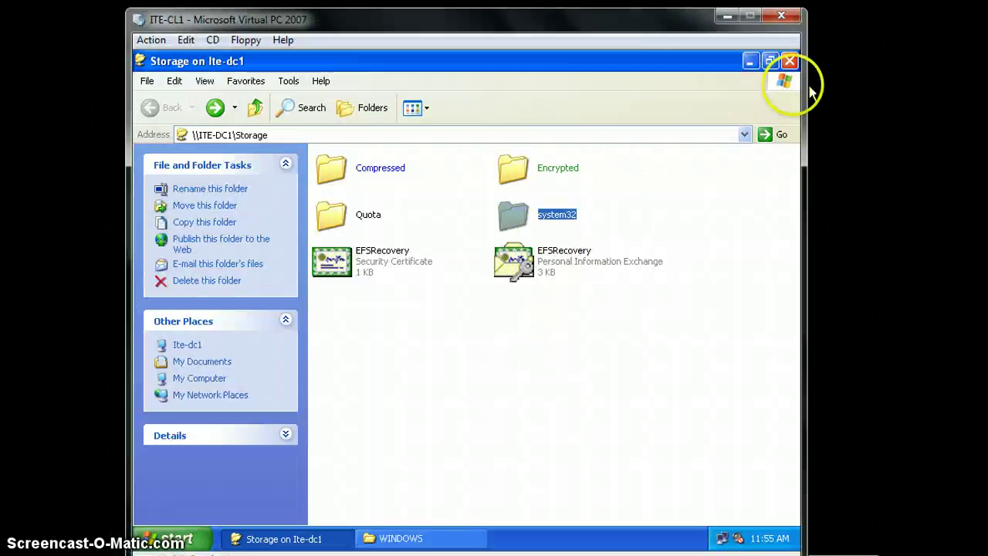
Close the Storage window on ITE-CL1 and end the Windows session through the Shut Down Windows dialog
left_click(789, 61)
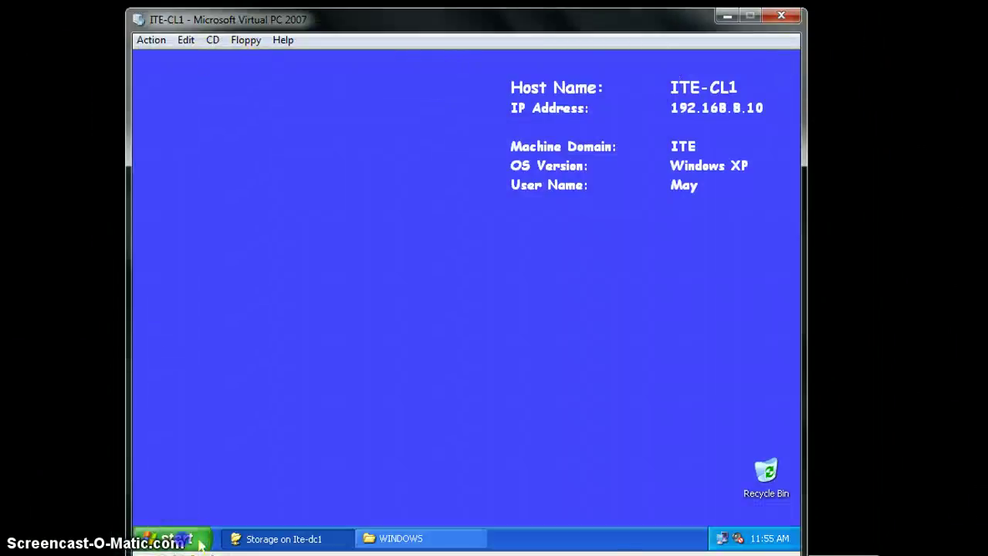
left_click(174, 538)
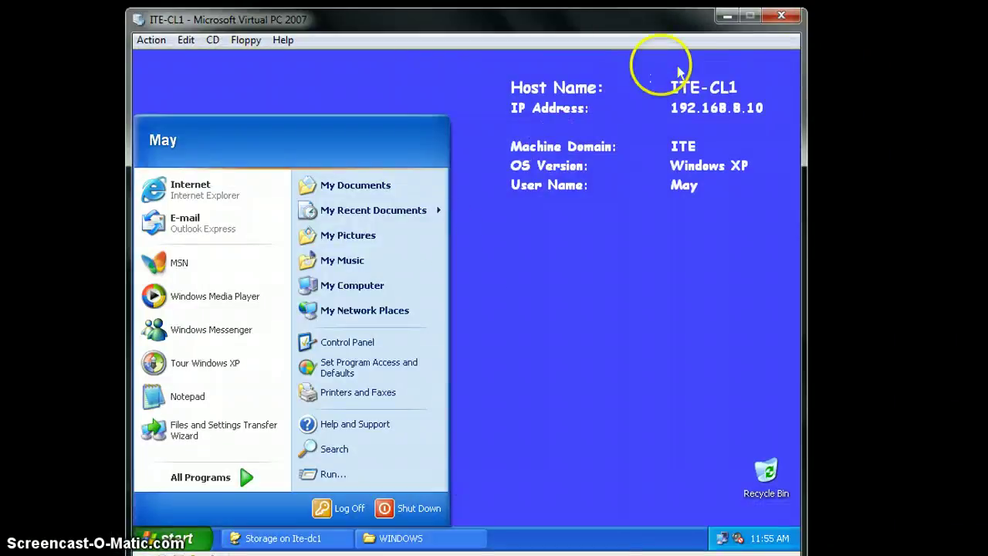
left_click(434, 510)
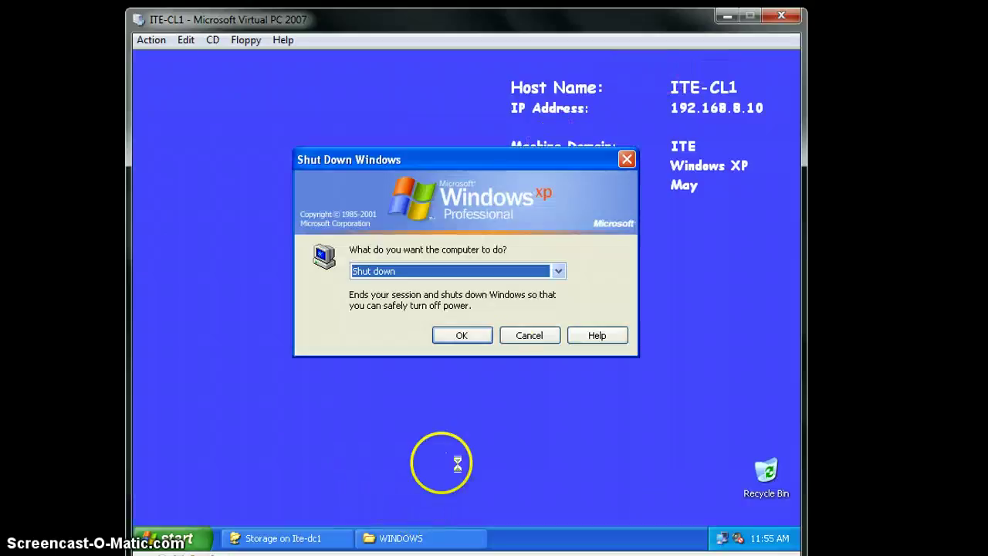
left_click(509, 270)
left_click(500, 296)
left_click(483, 337)
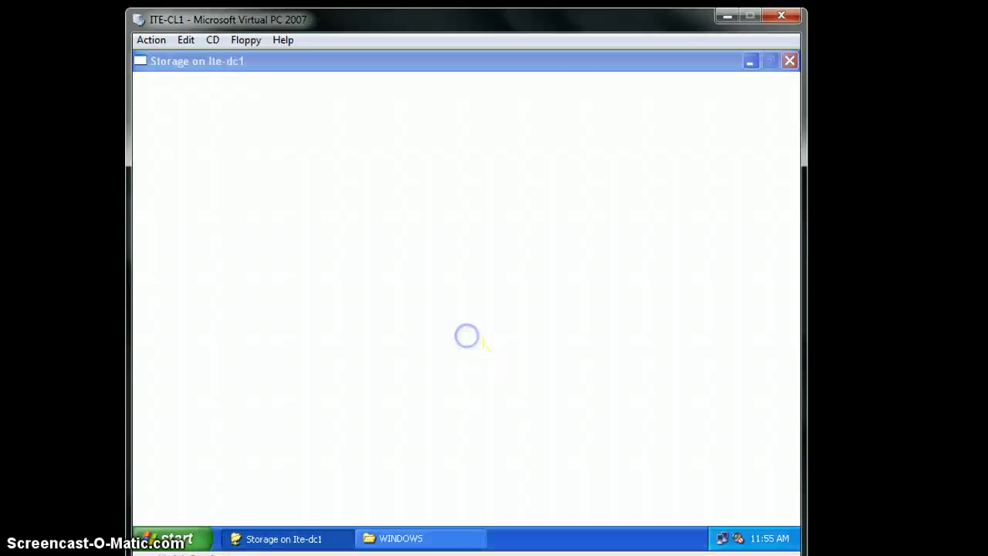
Force the unresponsive explorer.exe on ITE-CL1 to end immediately
left_click(405, 301)
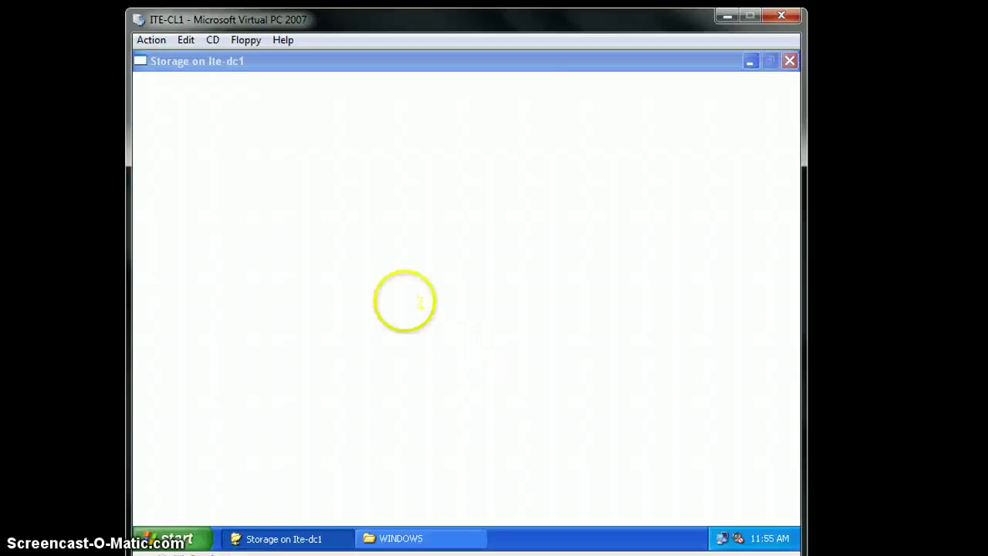
left_click(258, 179)
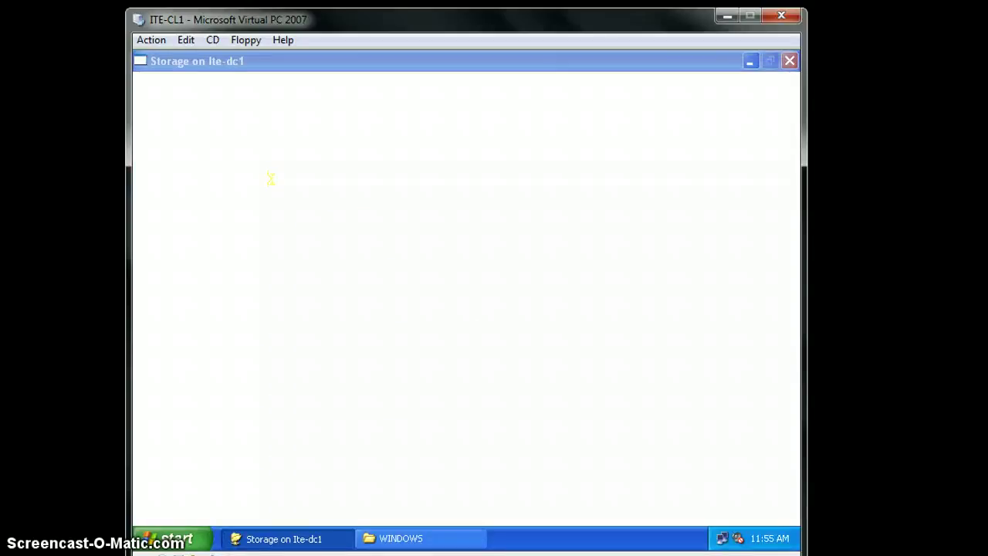
left_click(397, 204)
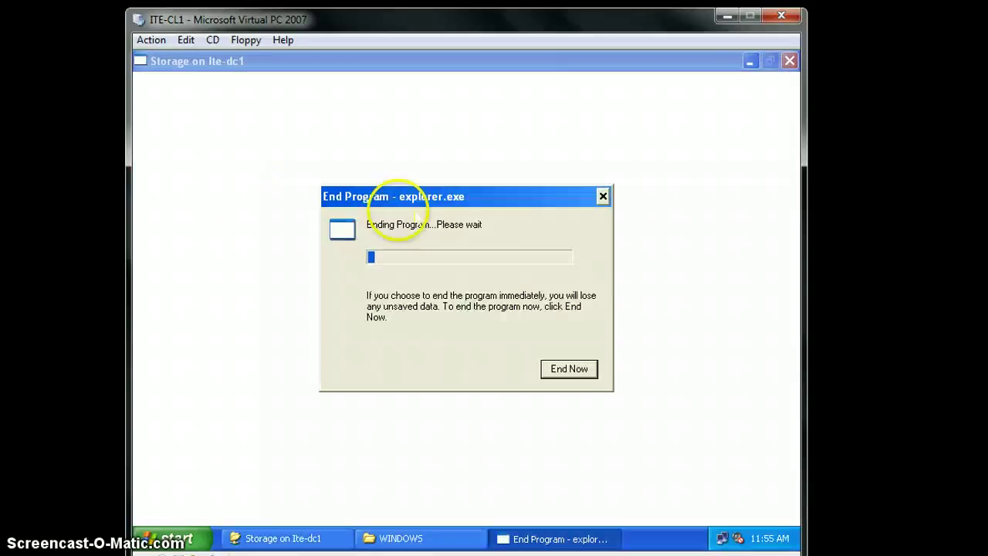
left_click(571, 369)
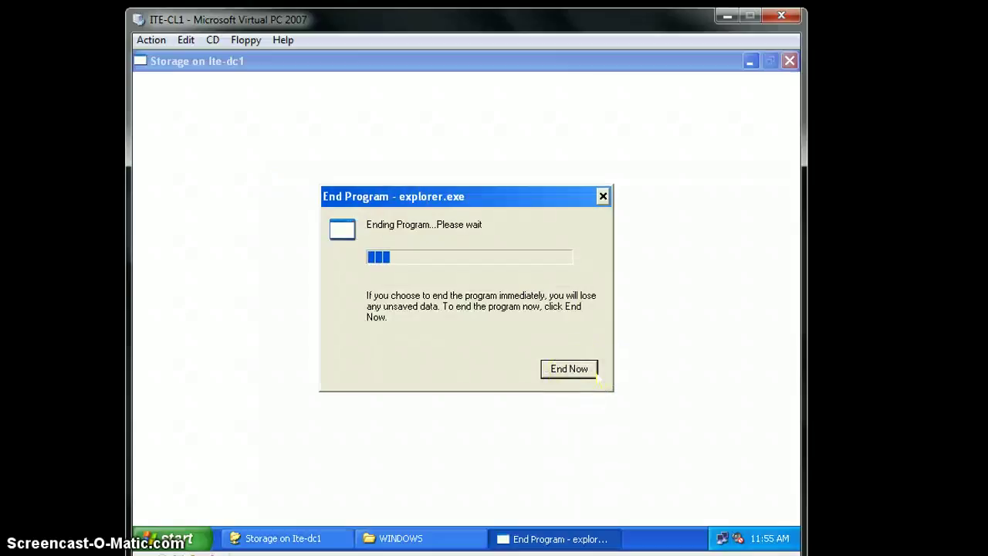
left_click(579, 371)
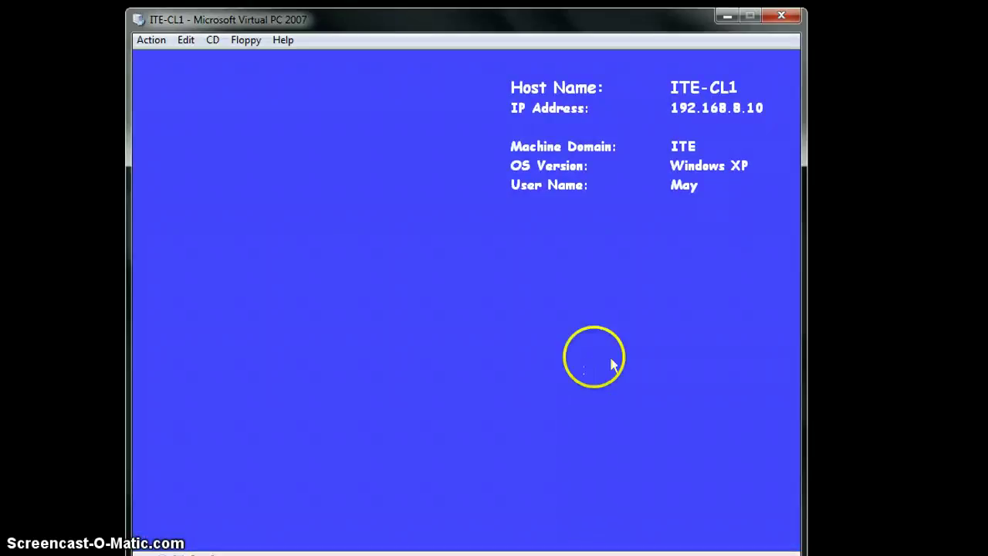
Close the ITE-CL1 virtual machine with the option Turn off and delete changes
left_click(781, 17)
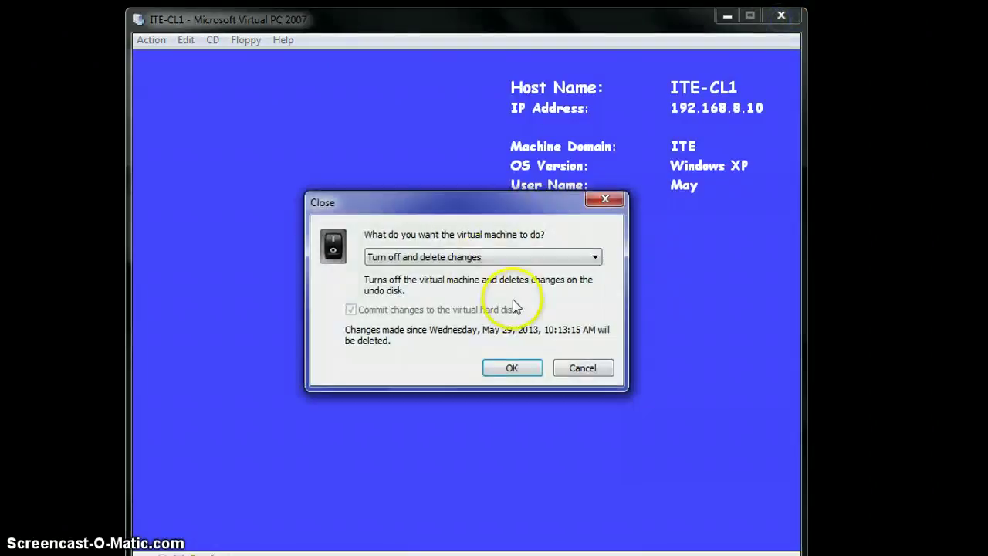
left_click(503, 370)
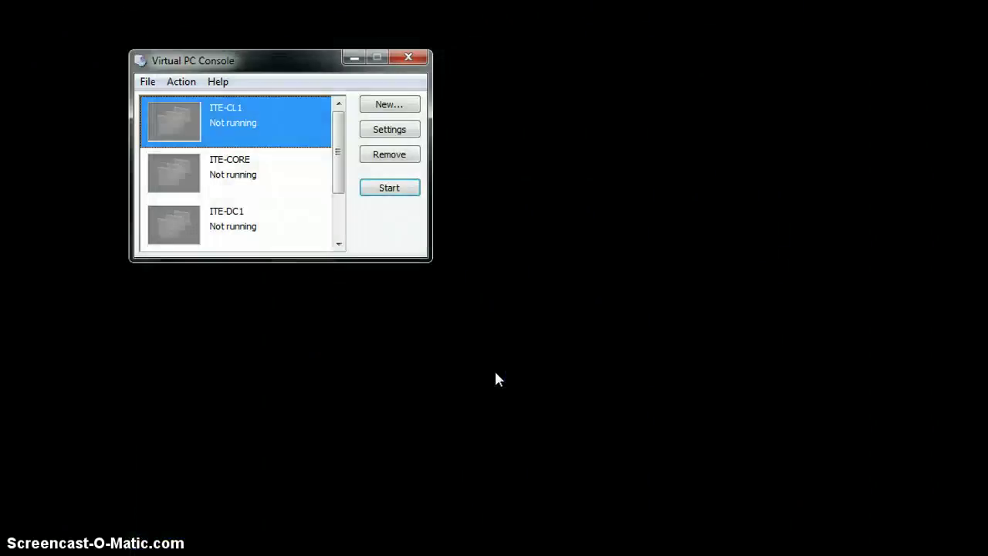
left_click(460, 342)
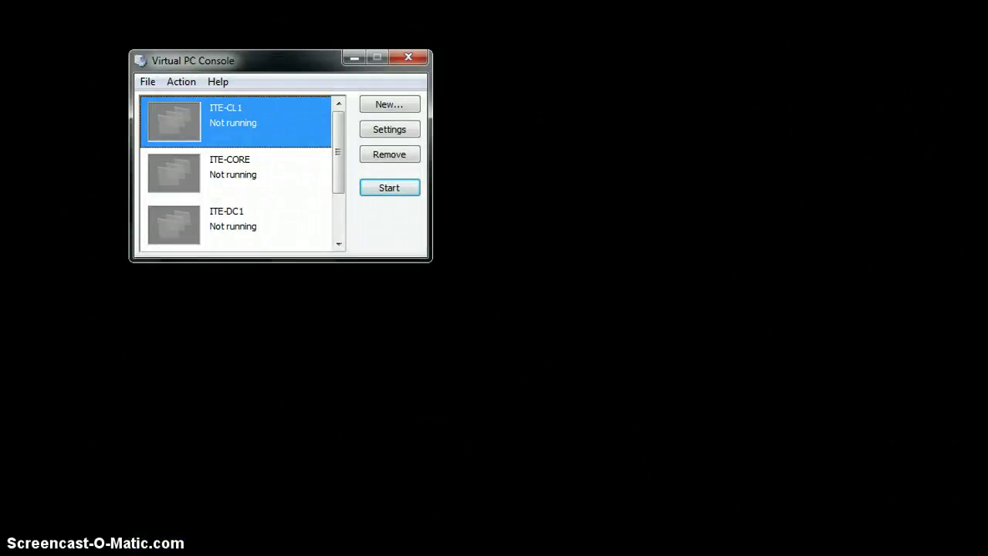